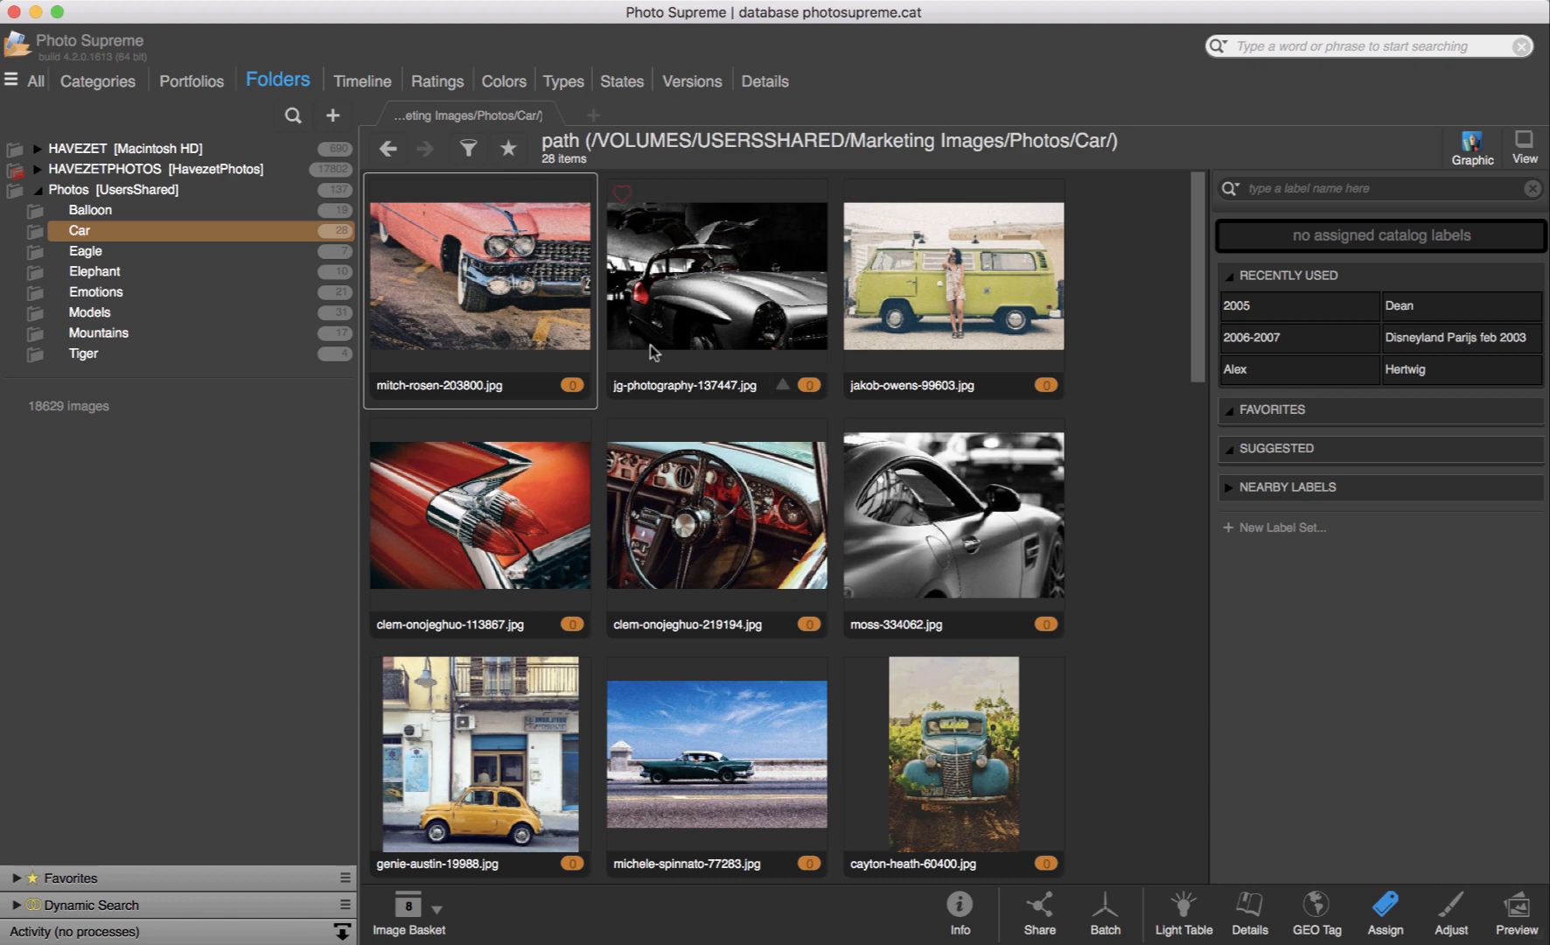
Browse the Categories and Portfolios panels, return to the Car folder tree and clear the selection.
left_click(99, 81)
left_click(209, 81)
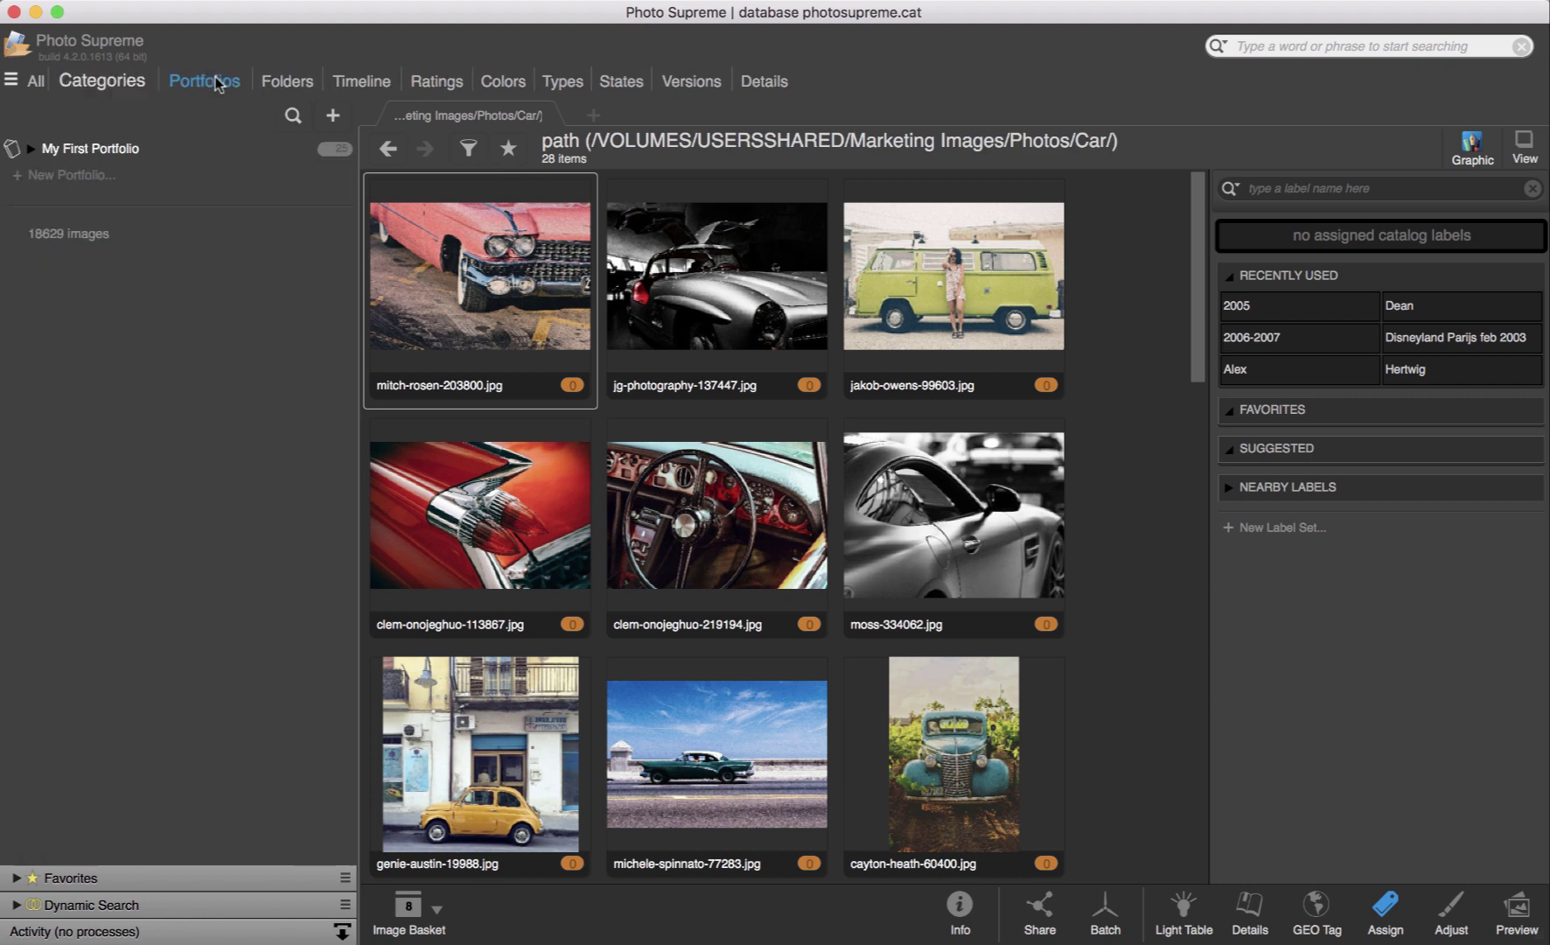
left_click(278, 81)
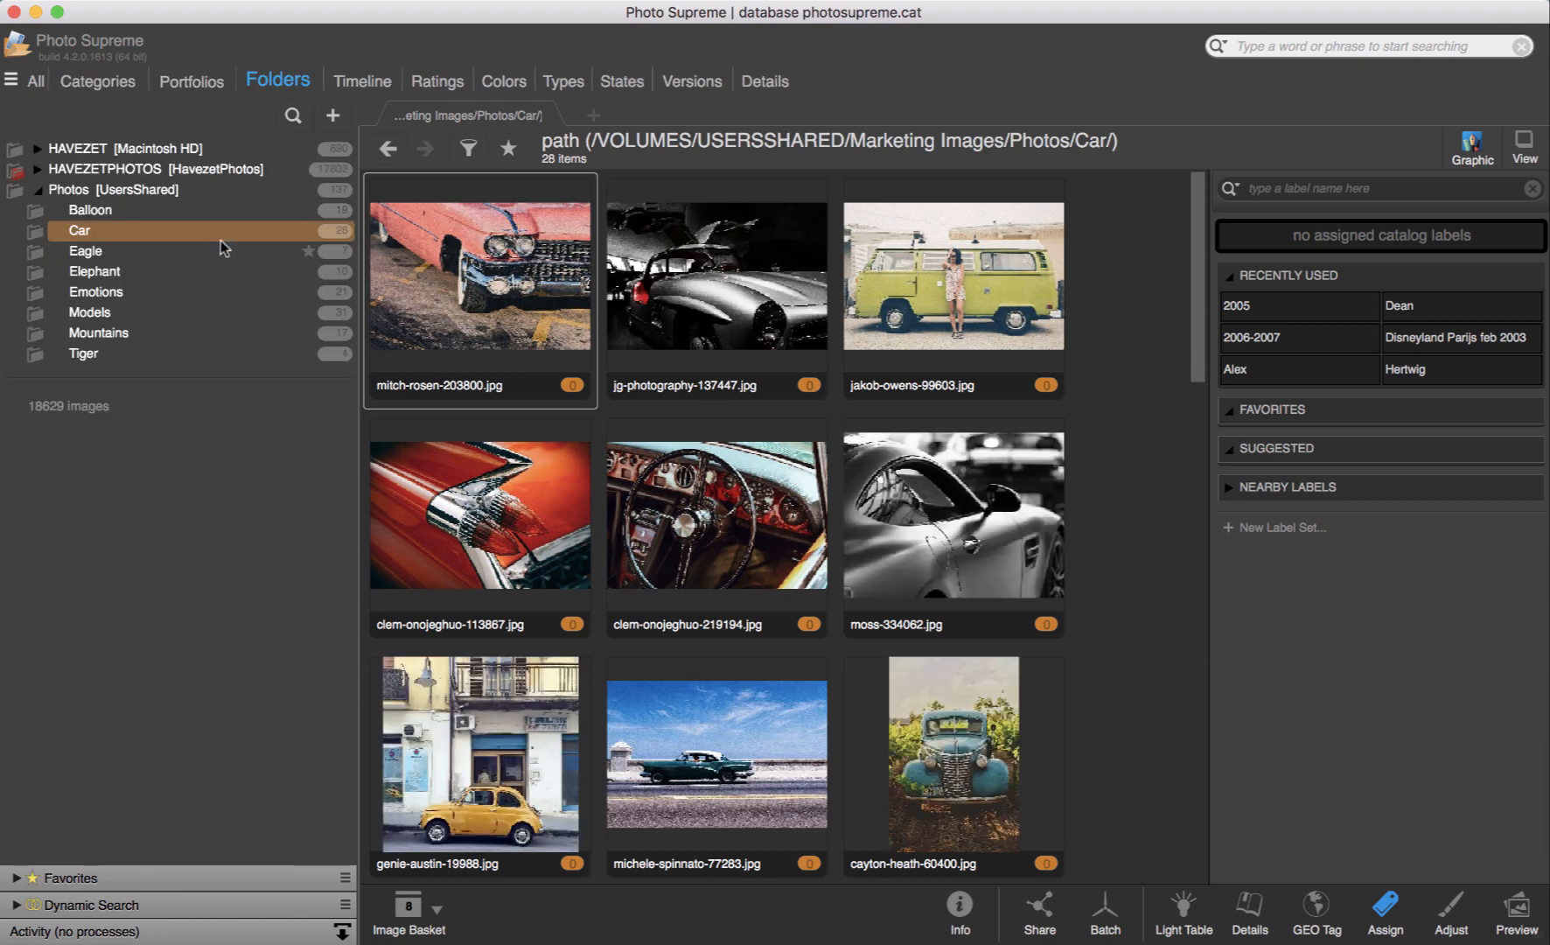
left_click(221, 228)
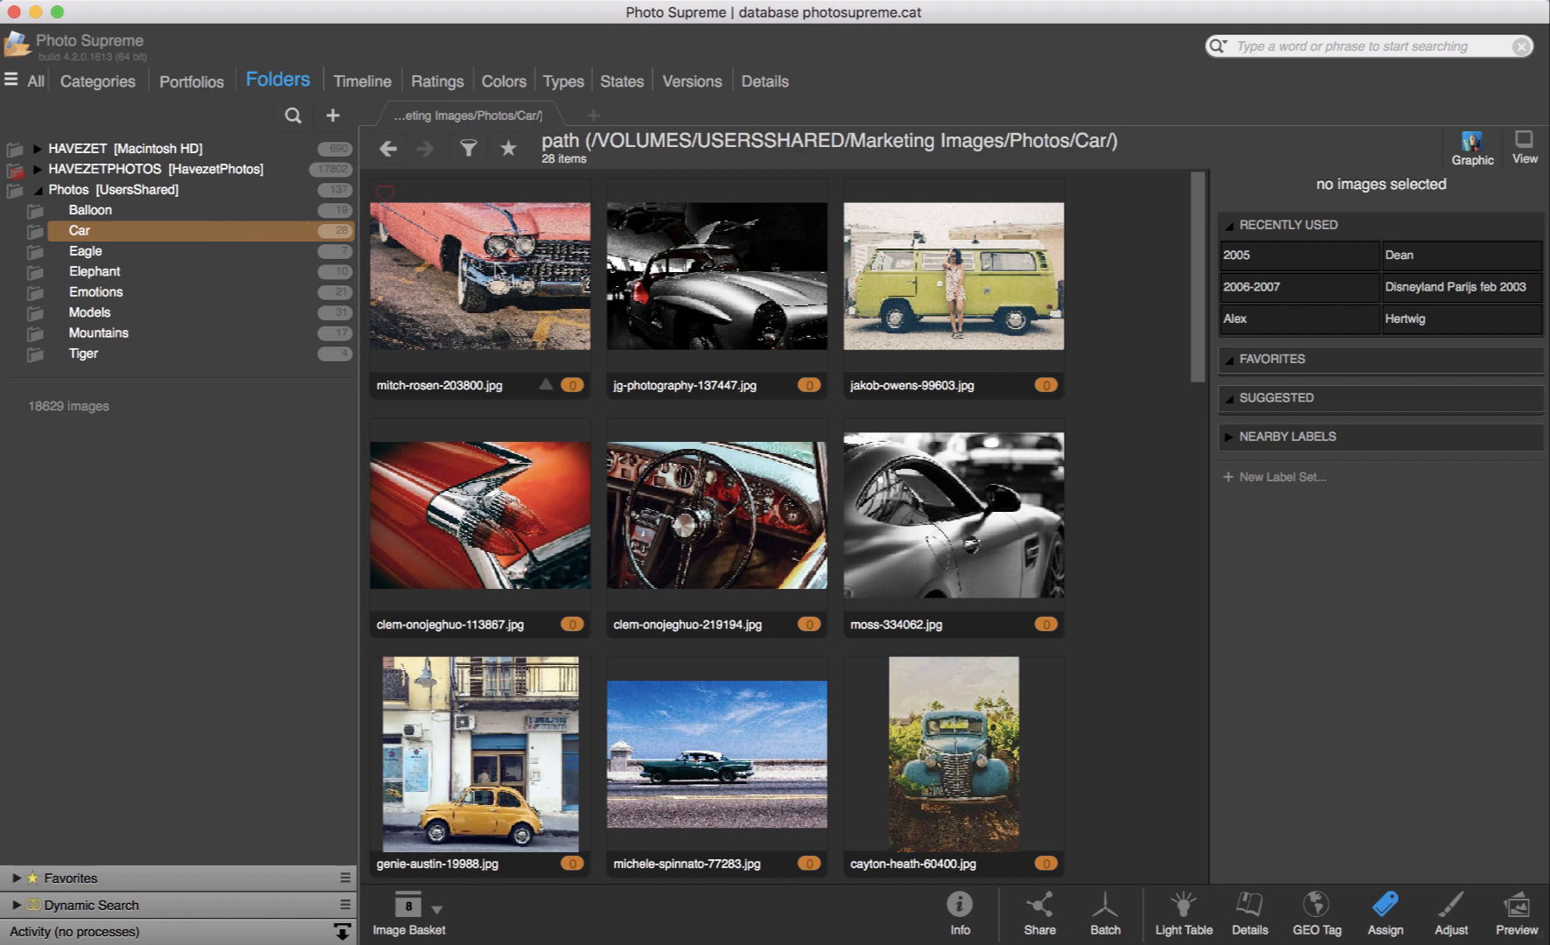
Select the first thumbnail and open the pink car photo in the single-image viewer.
key("Right")
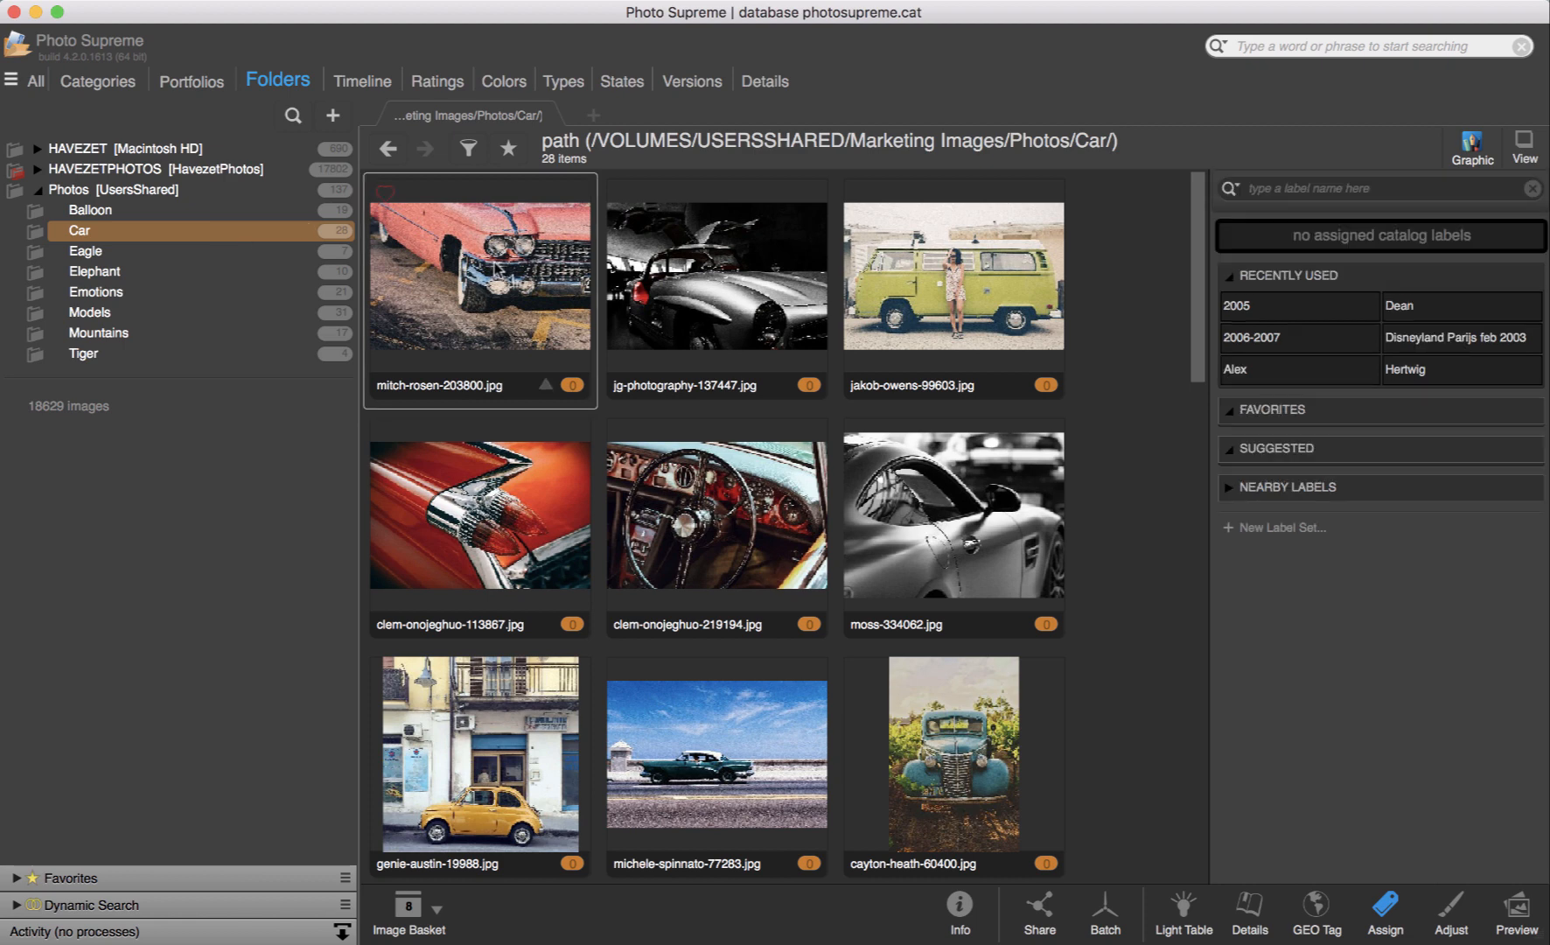
key("Return")
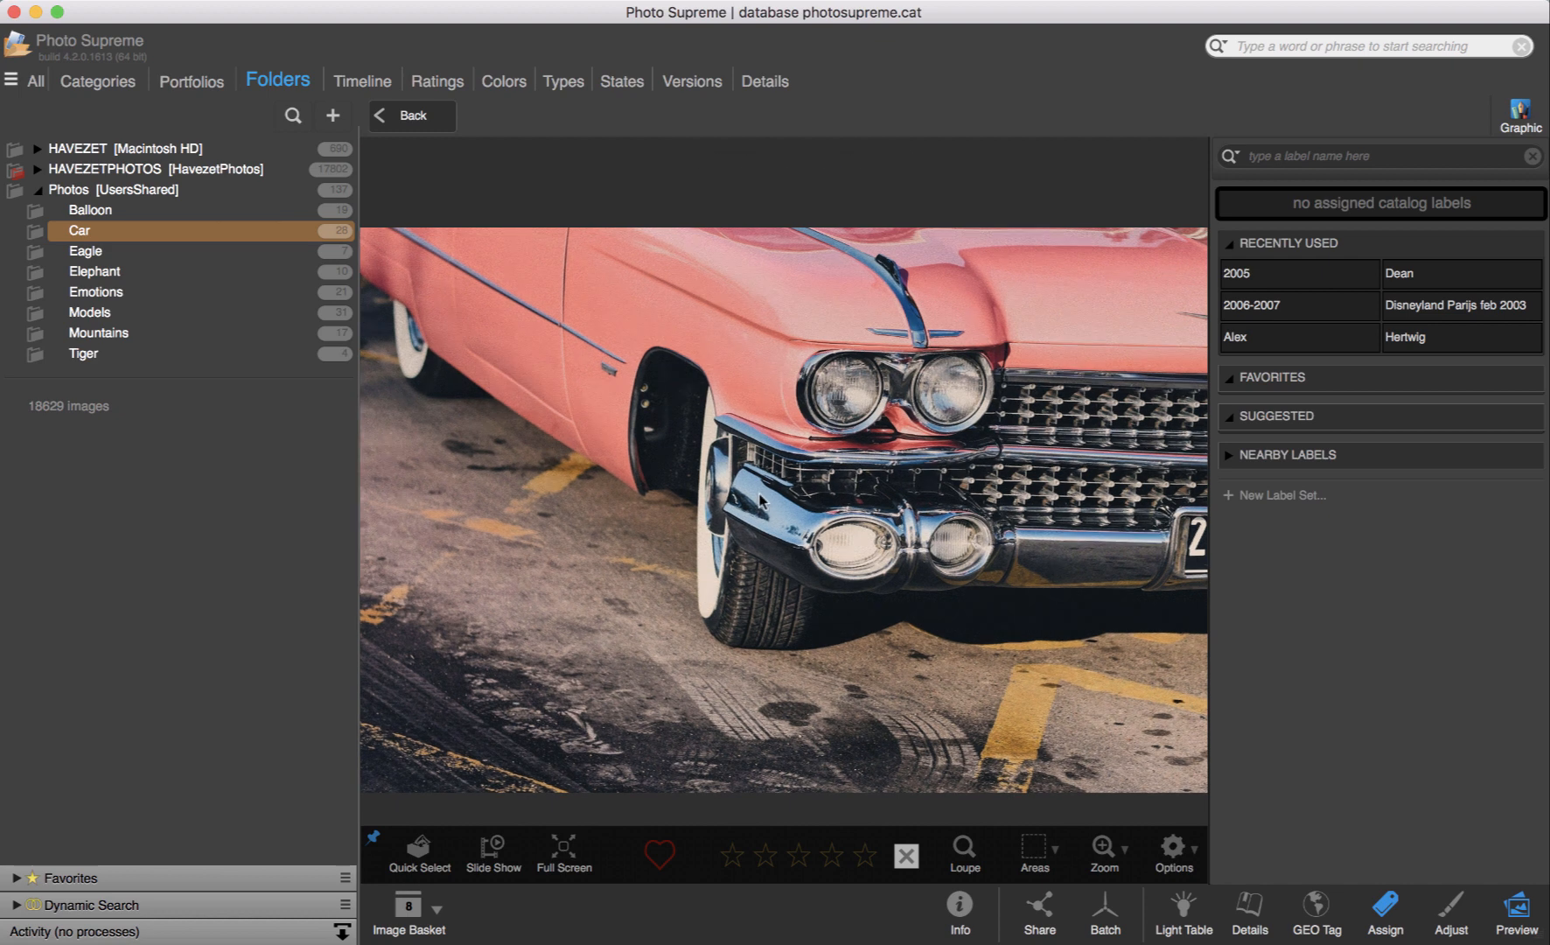
Click-zoom the photo to 100% with Z held, then fit it back to view with A held.
key("z")
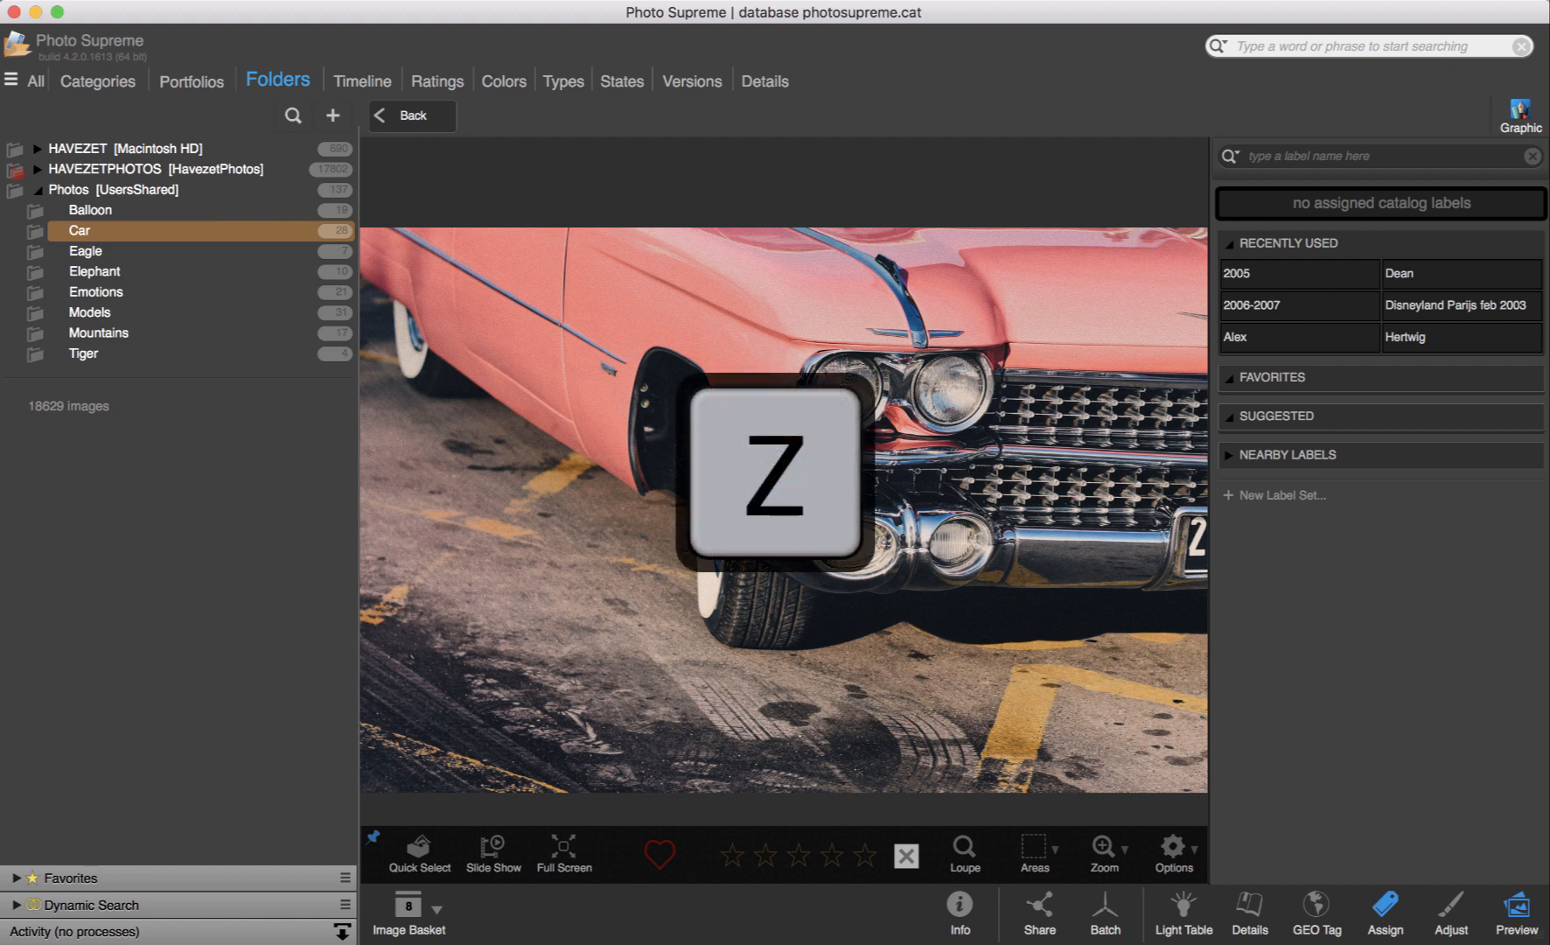
left_click(845, 428)
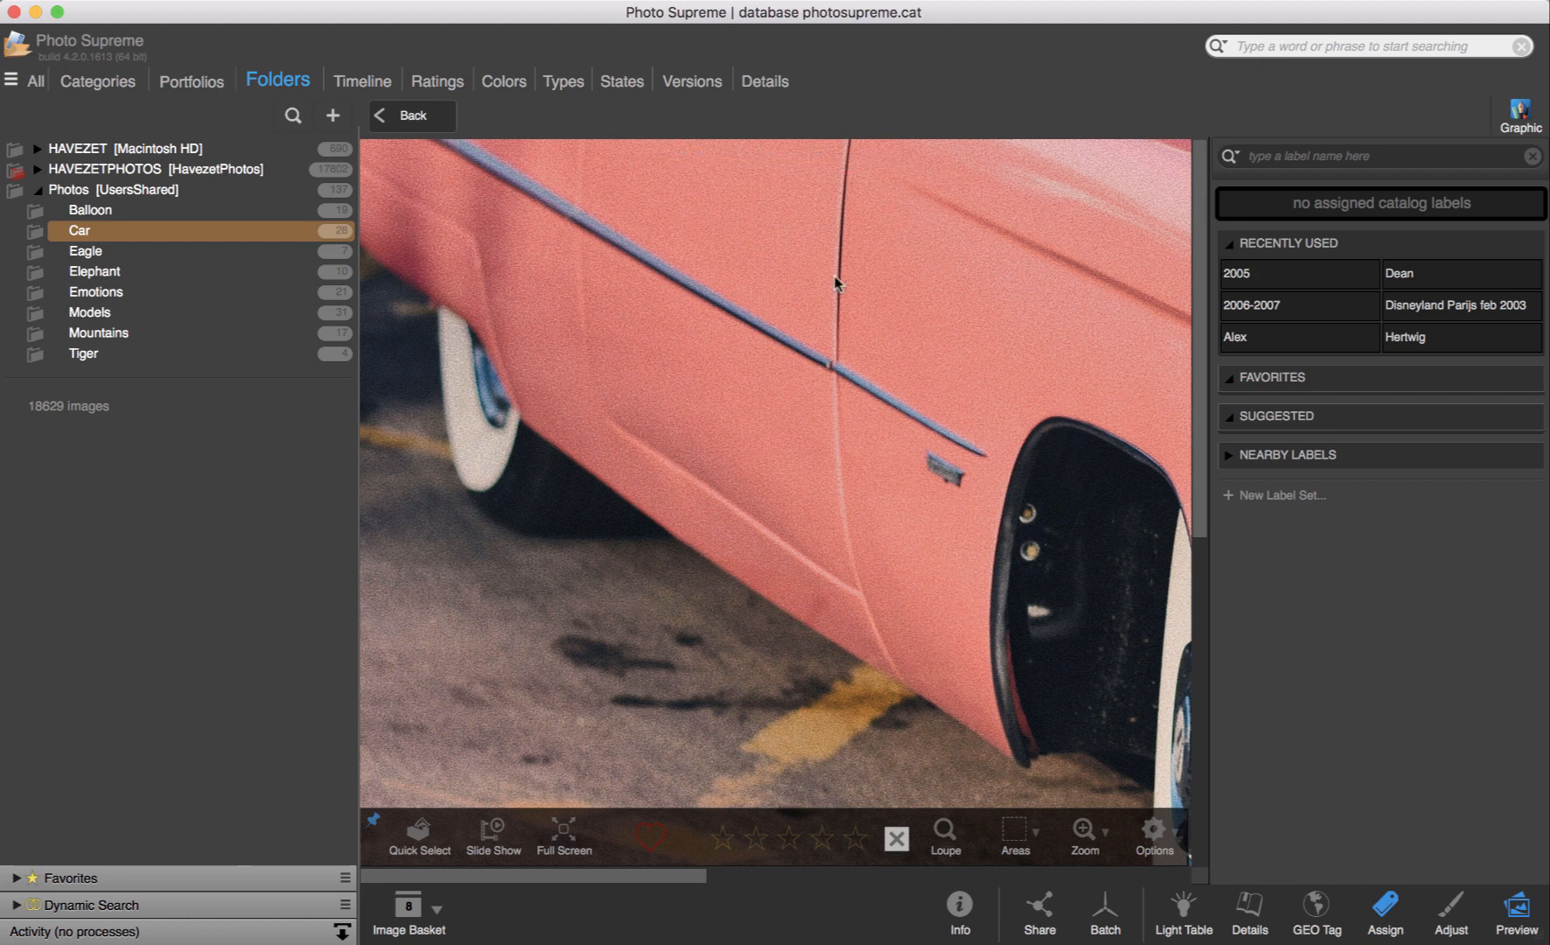
key("a")
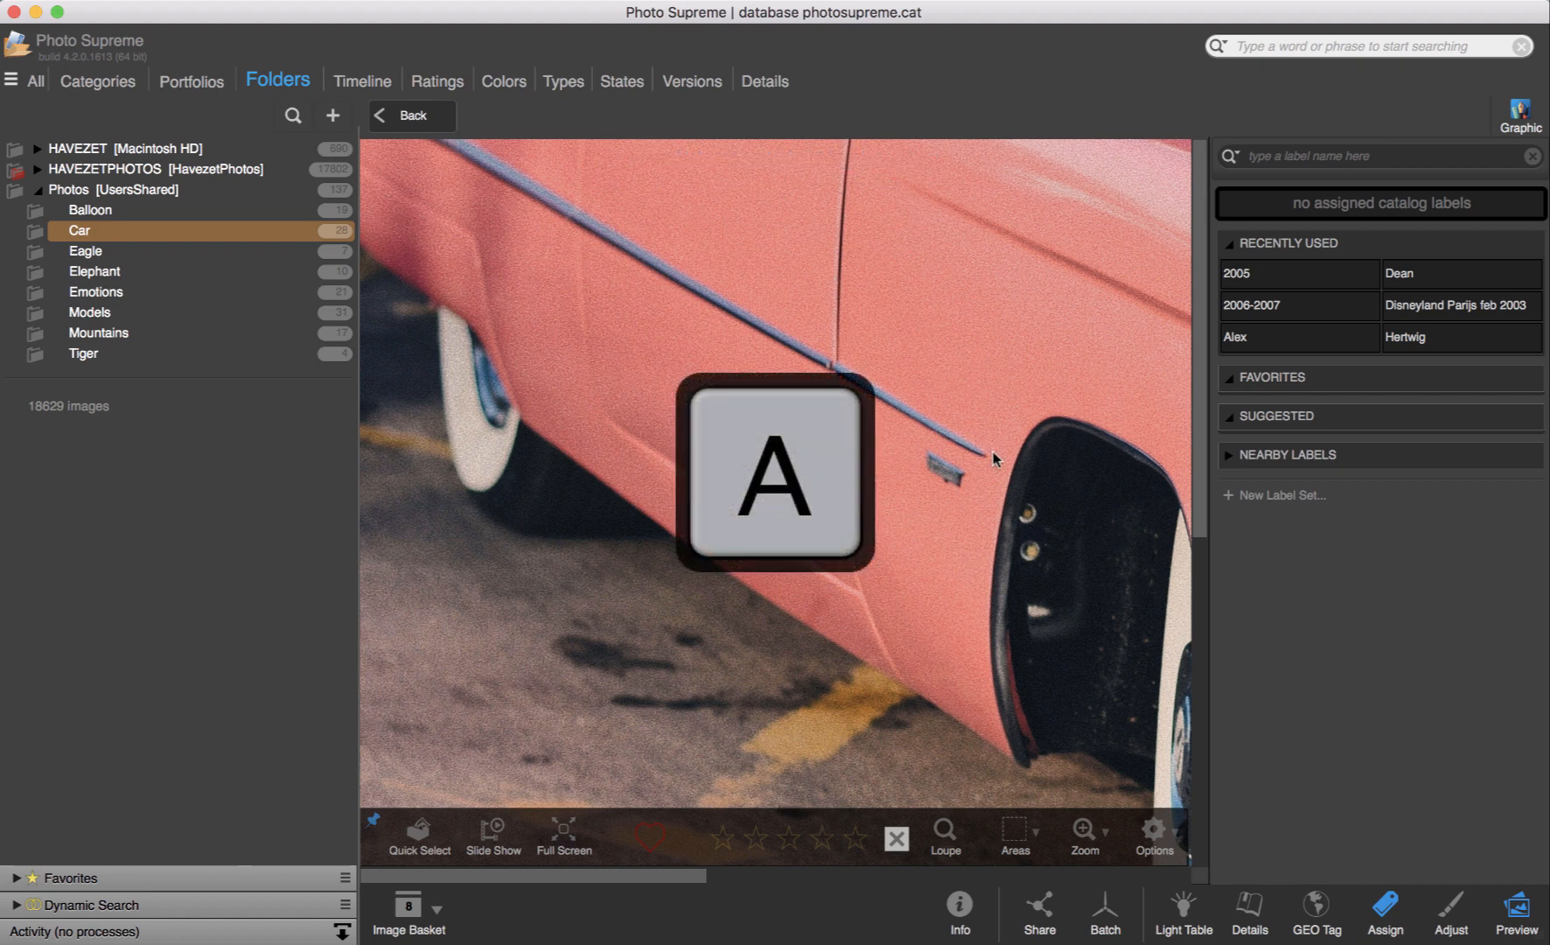
left_click(993, 452)
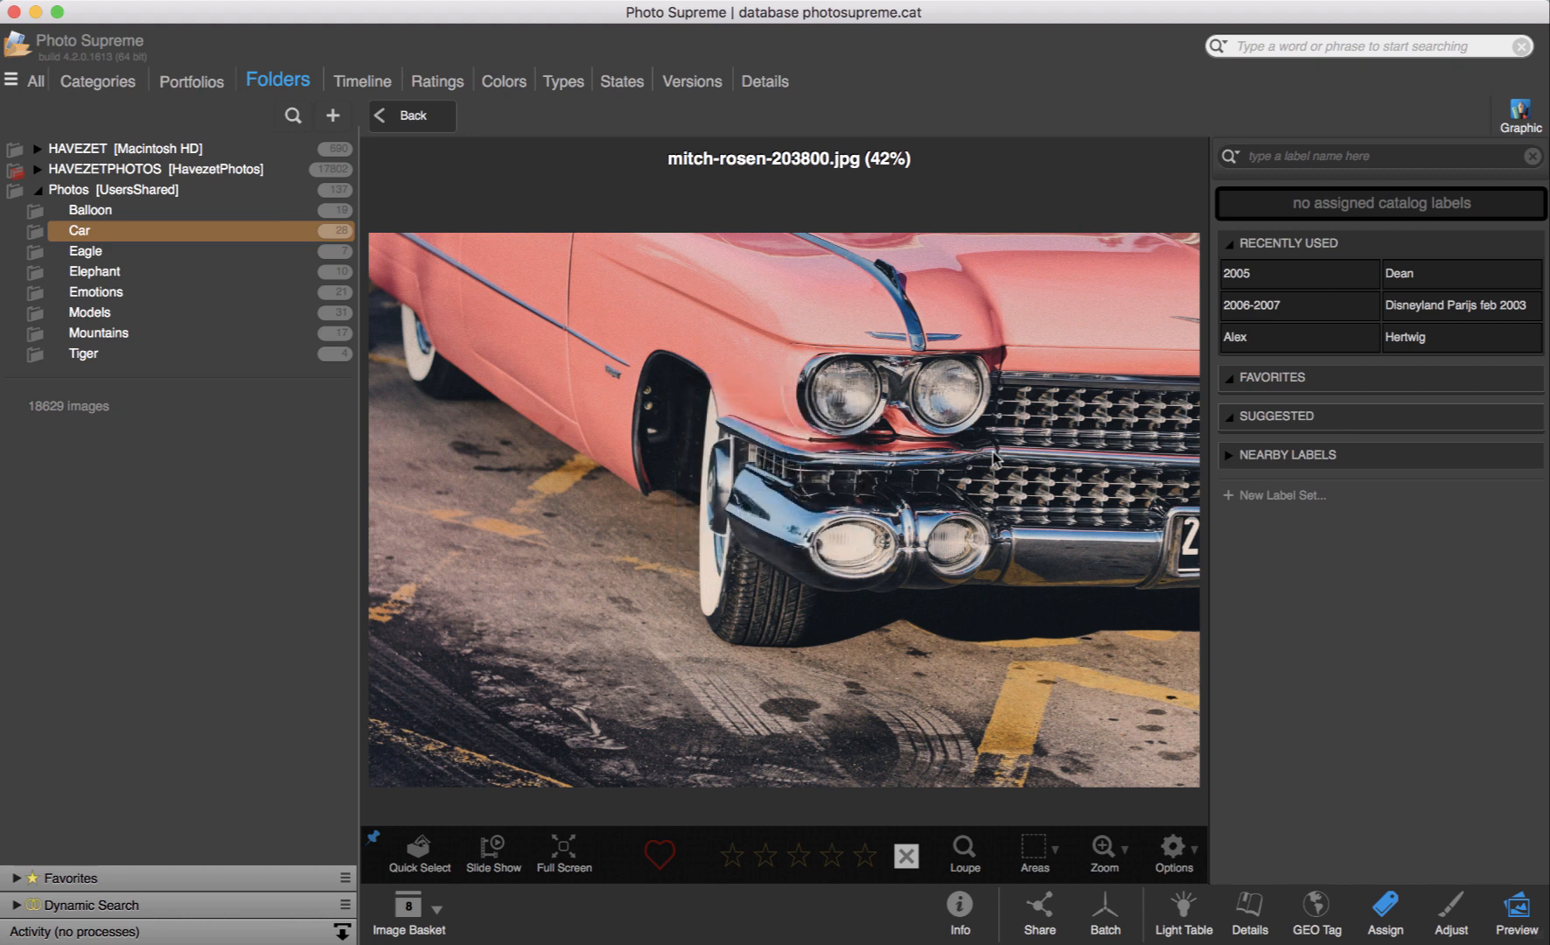
Step the zoom with Cmd +/− through 50%, 70%, 100%, down to tiny and back to about 20%.
key("plus")
key("minus")
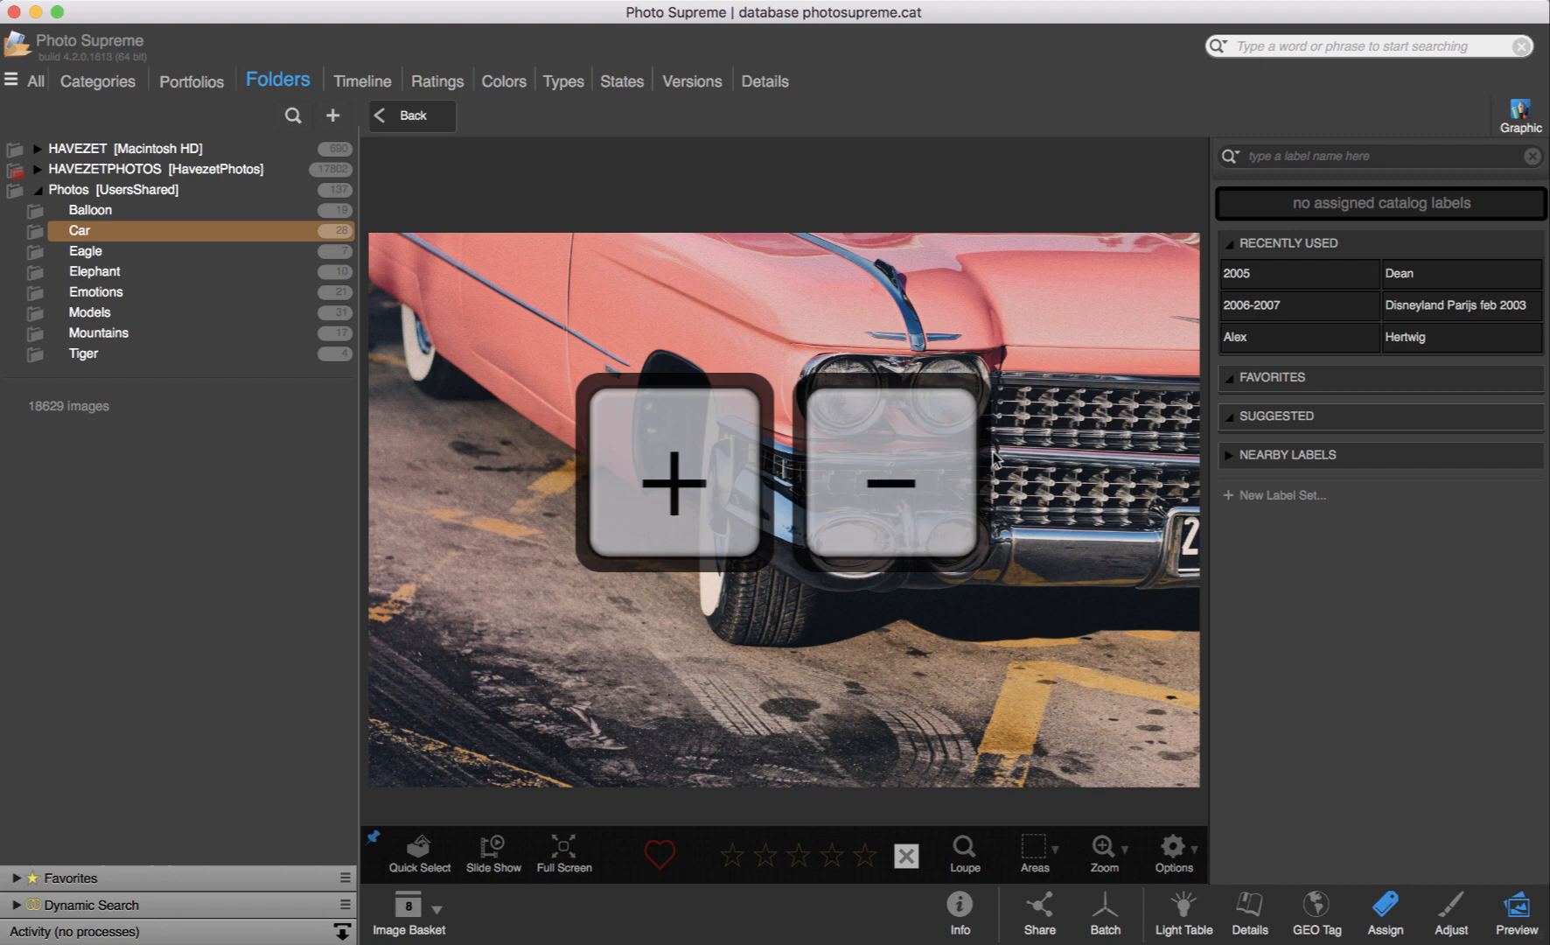
key("plus")
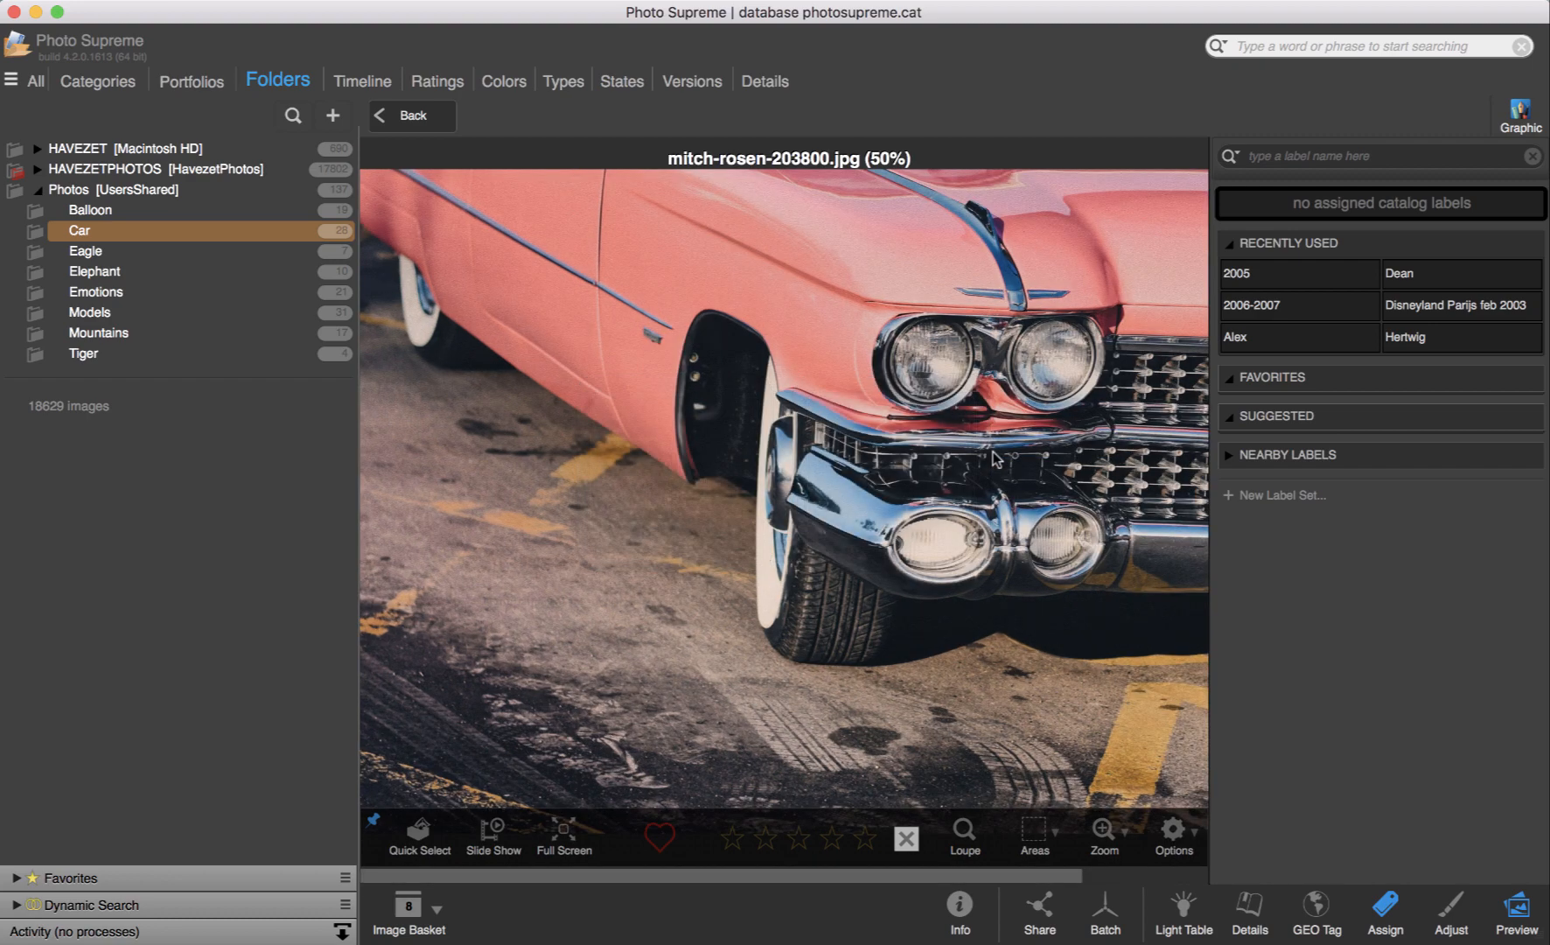
key("plus")
key("minus")
key("minus")
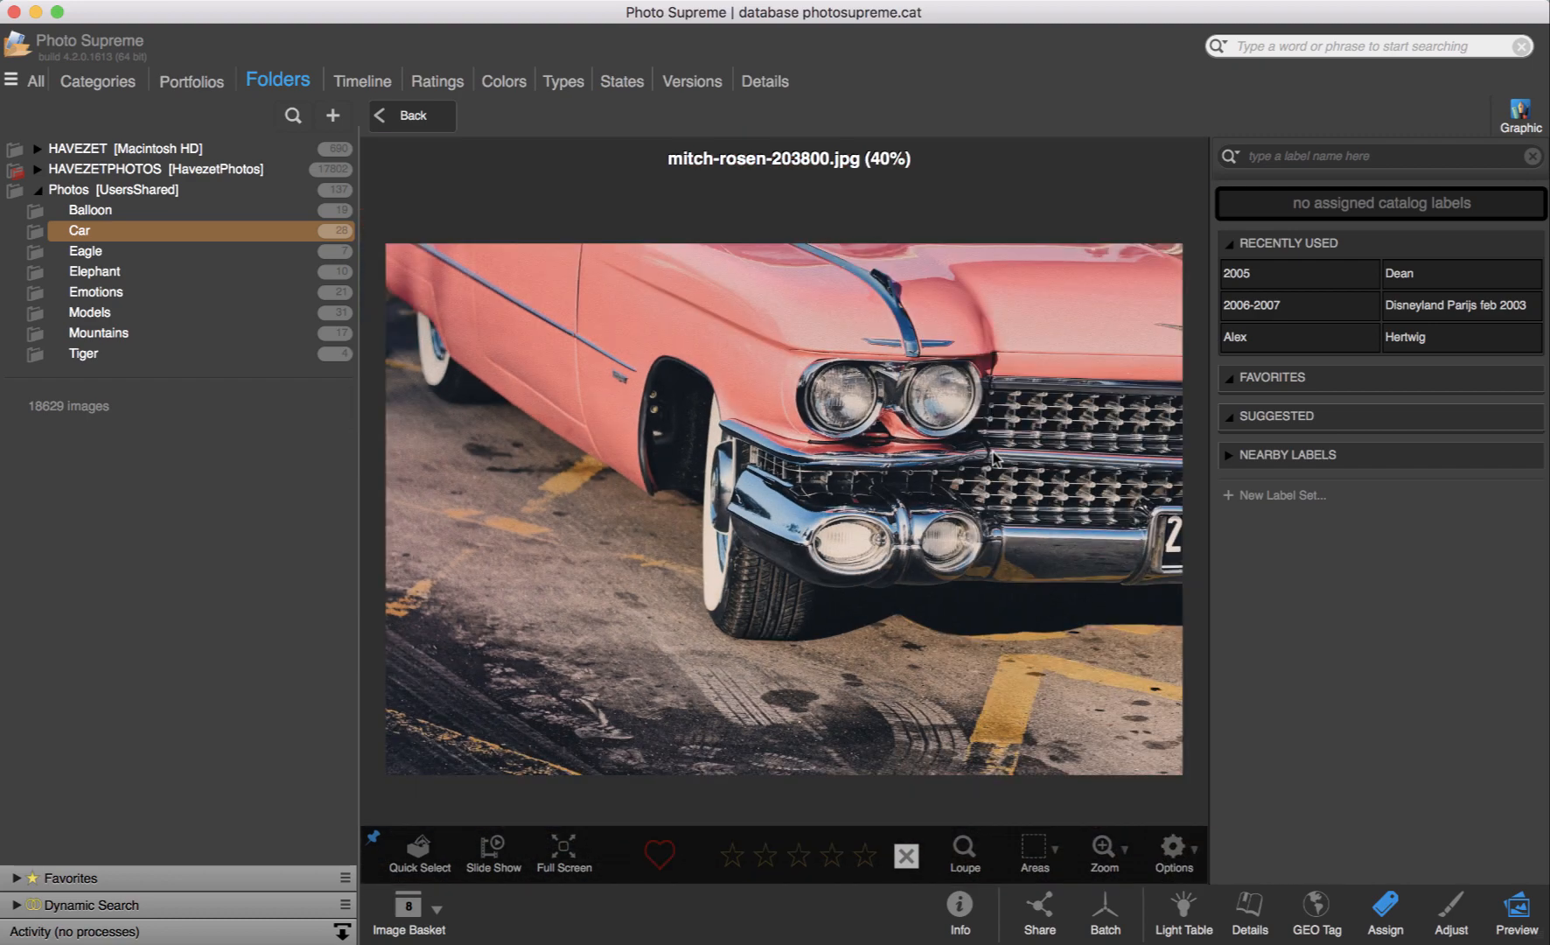
key("plus")
key("plus")
key("plus")
key("plus")
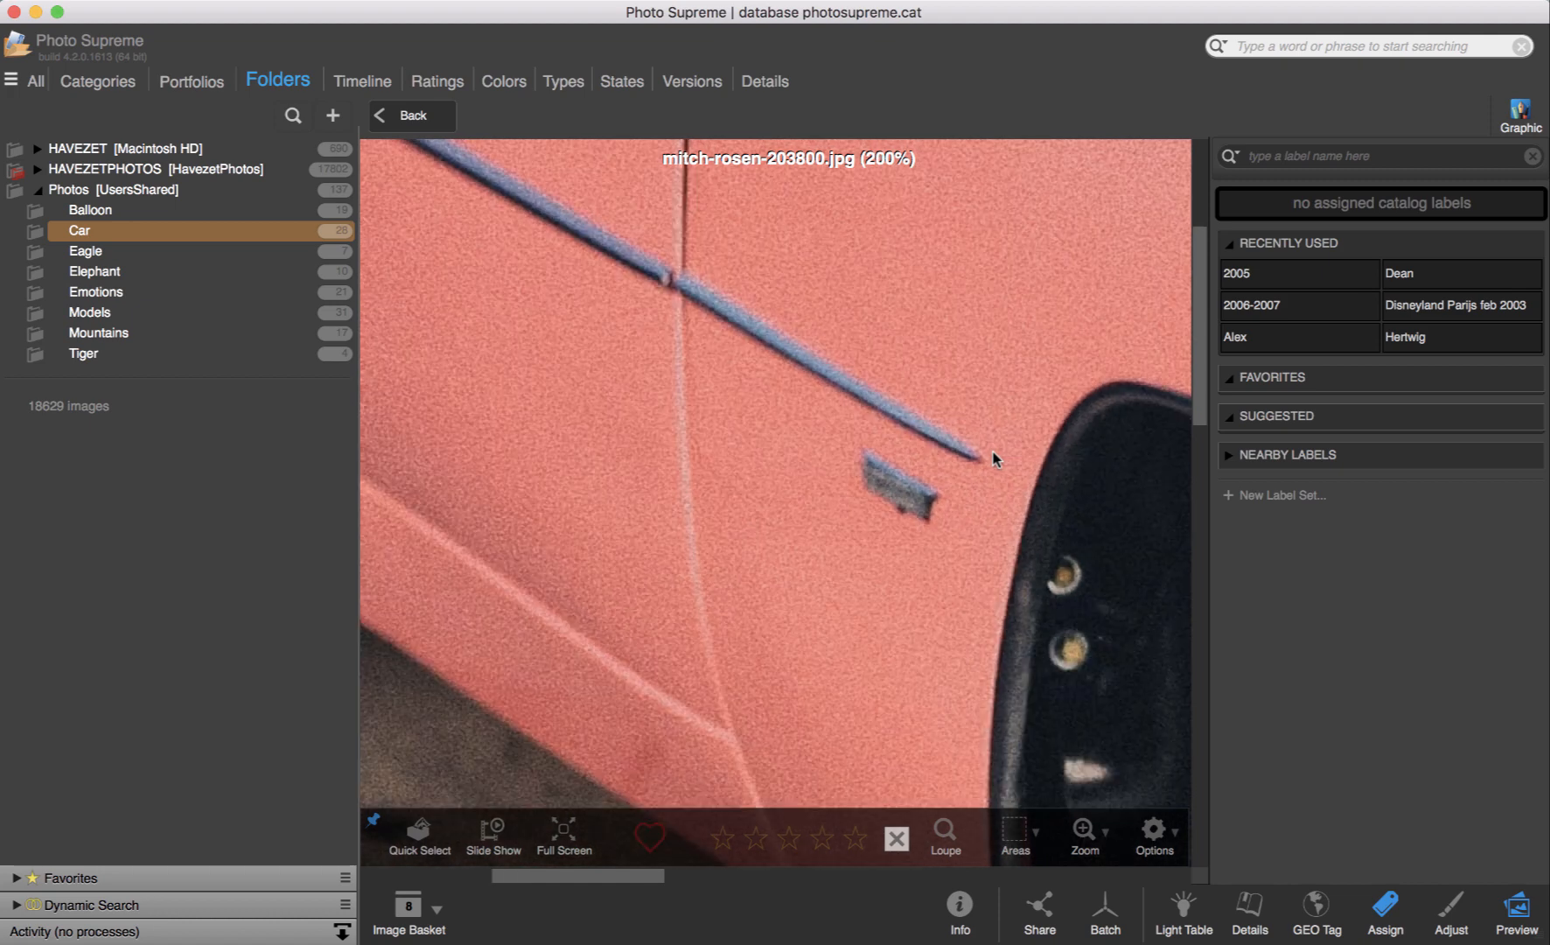
key("minus")
key("minus")
key("plus")
key("minus")
key("minus")
key("minus")
key("minus")
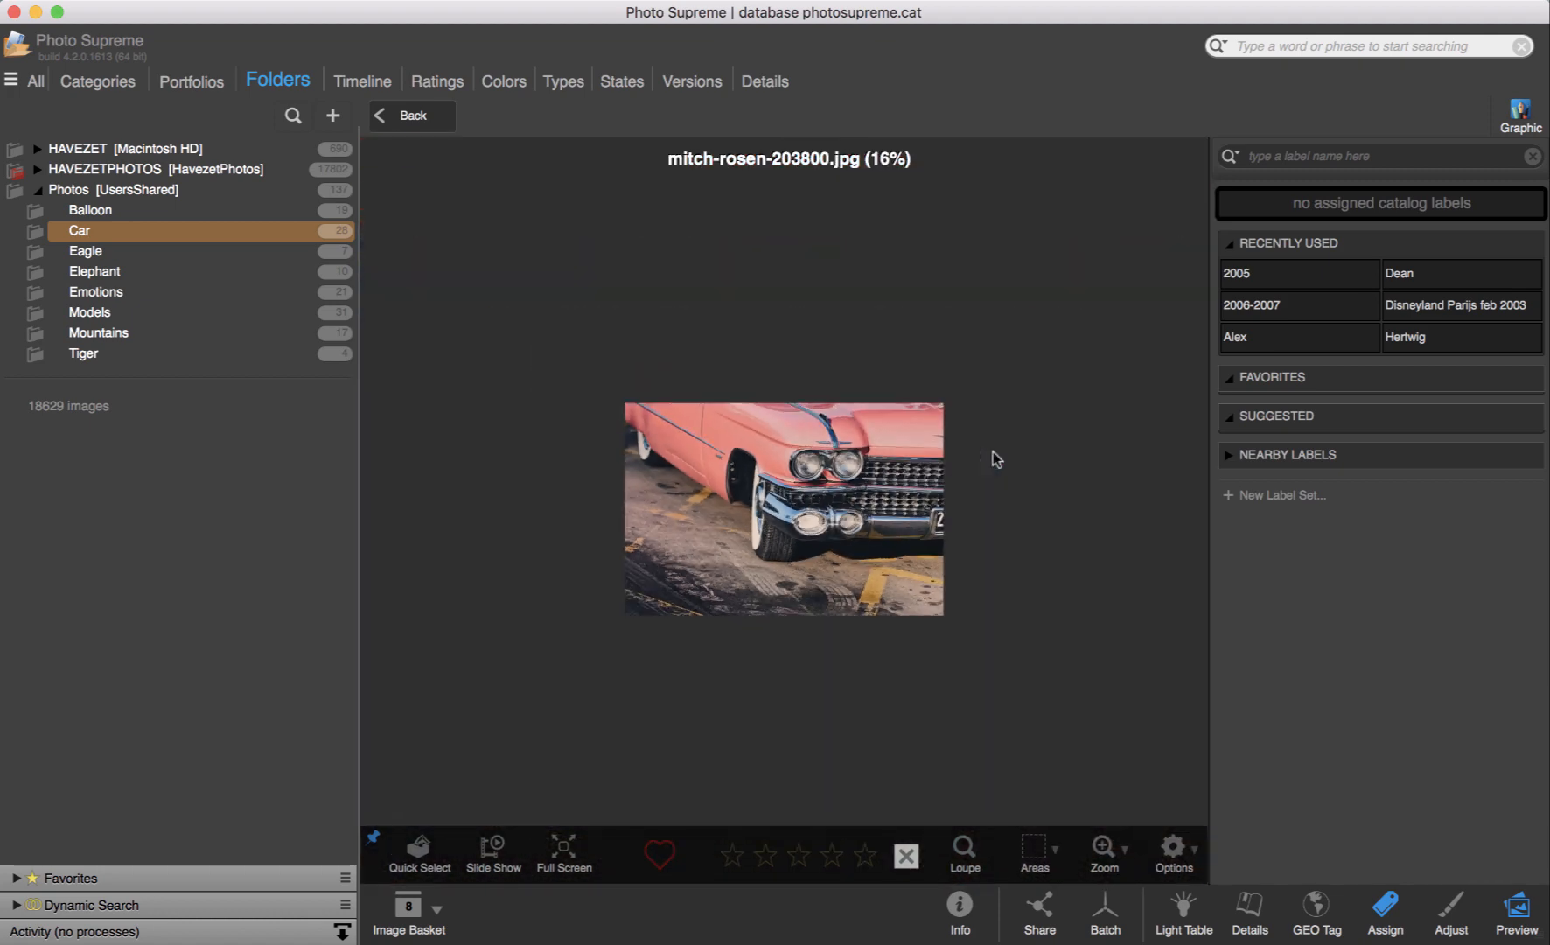
key("minus")
key("minus")
key("minus")
key("minus")
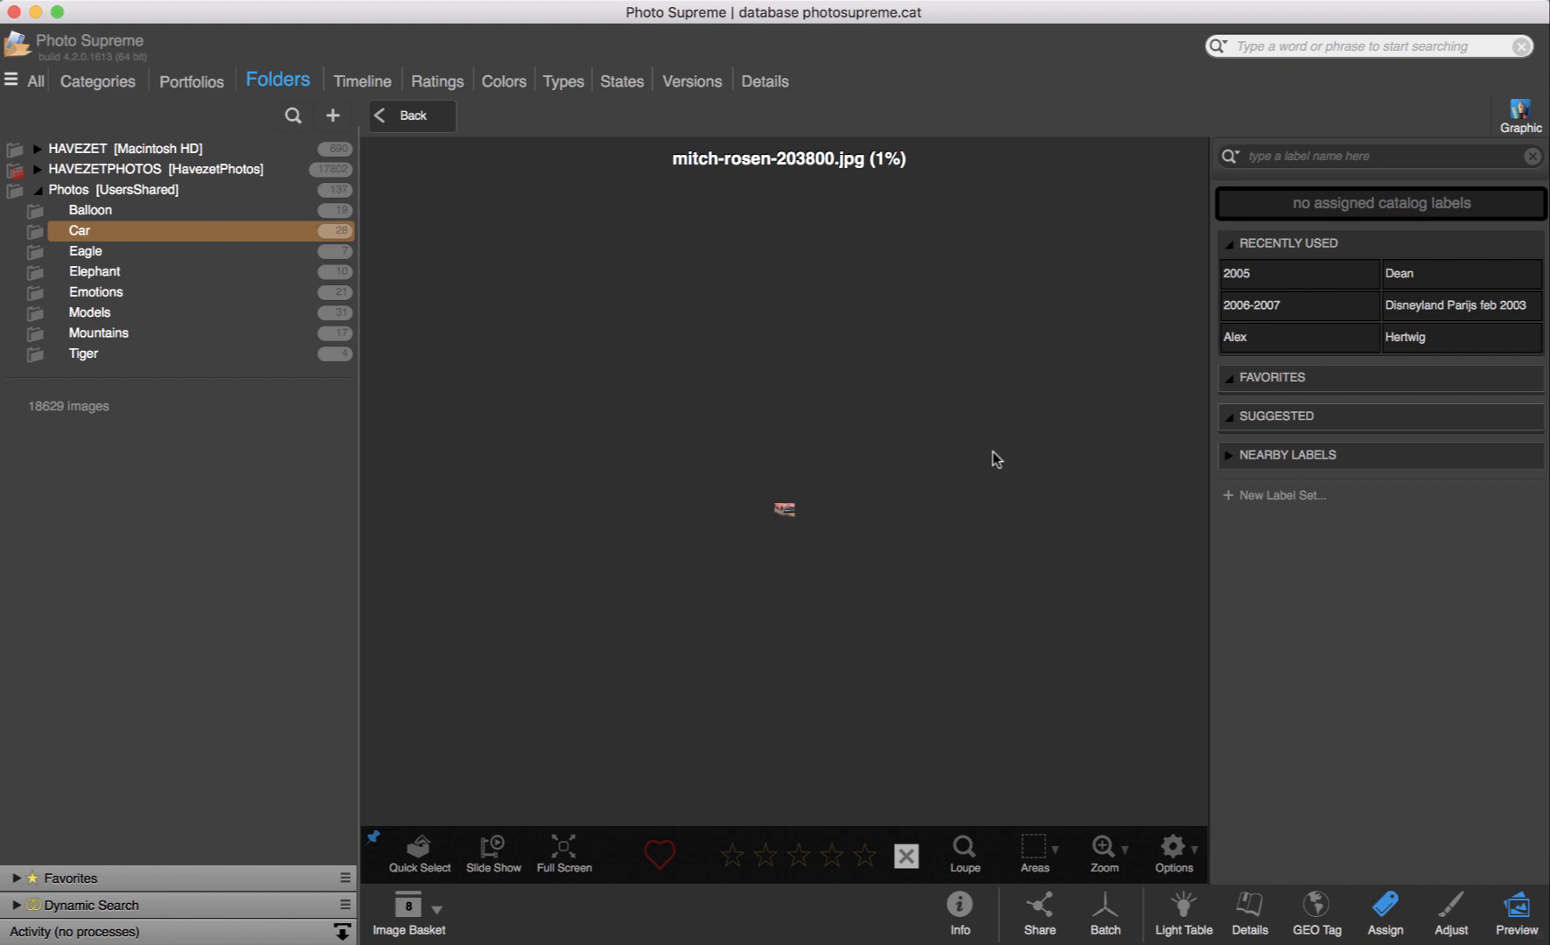
key("plus")
key("plus")
key("plus")
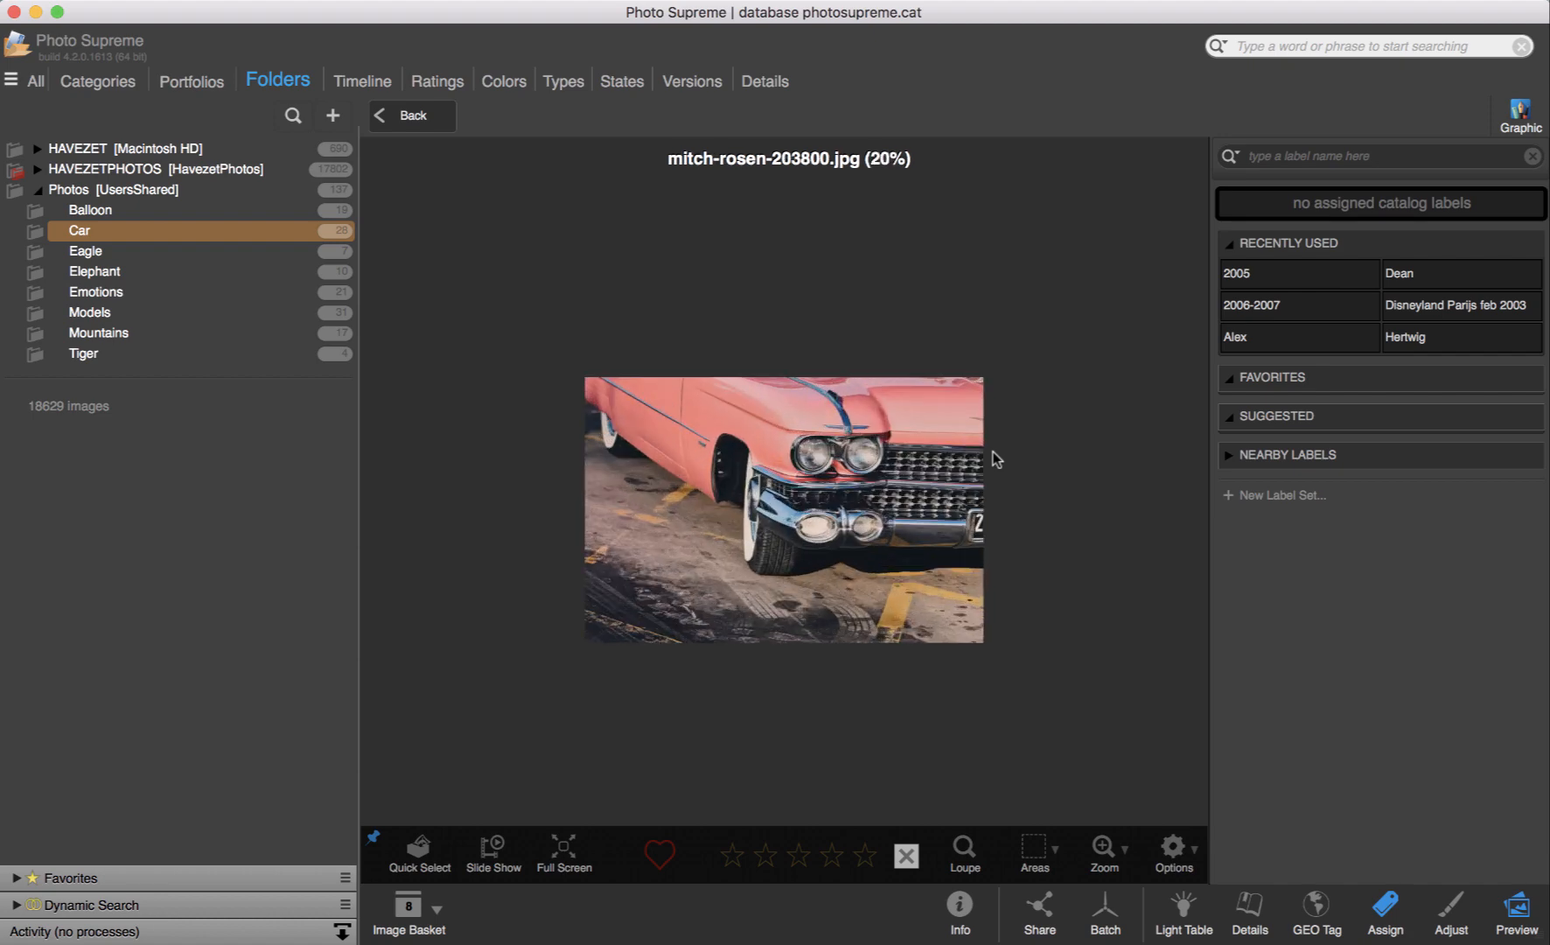
key("plus")
key("plus")
key("plus")
key("plus")
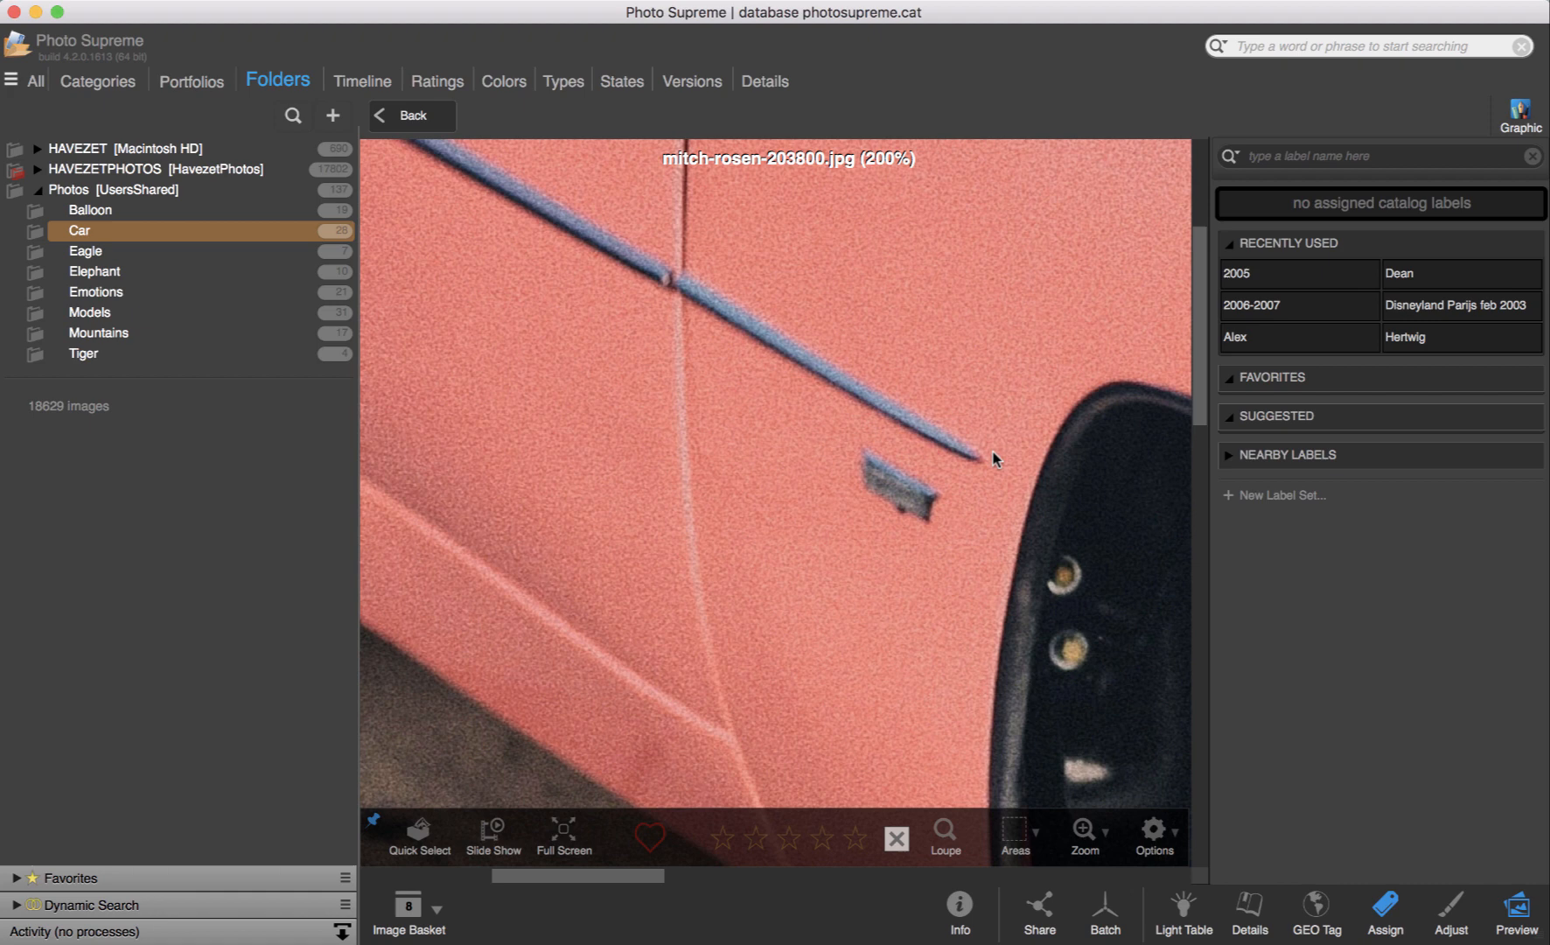
scroll(992, 454, "up", 1)
scroll(993, 454, "up", 1)
scroll(994, 455, "up", 1)
scroll(993, 454, "up", 1)
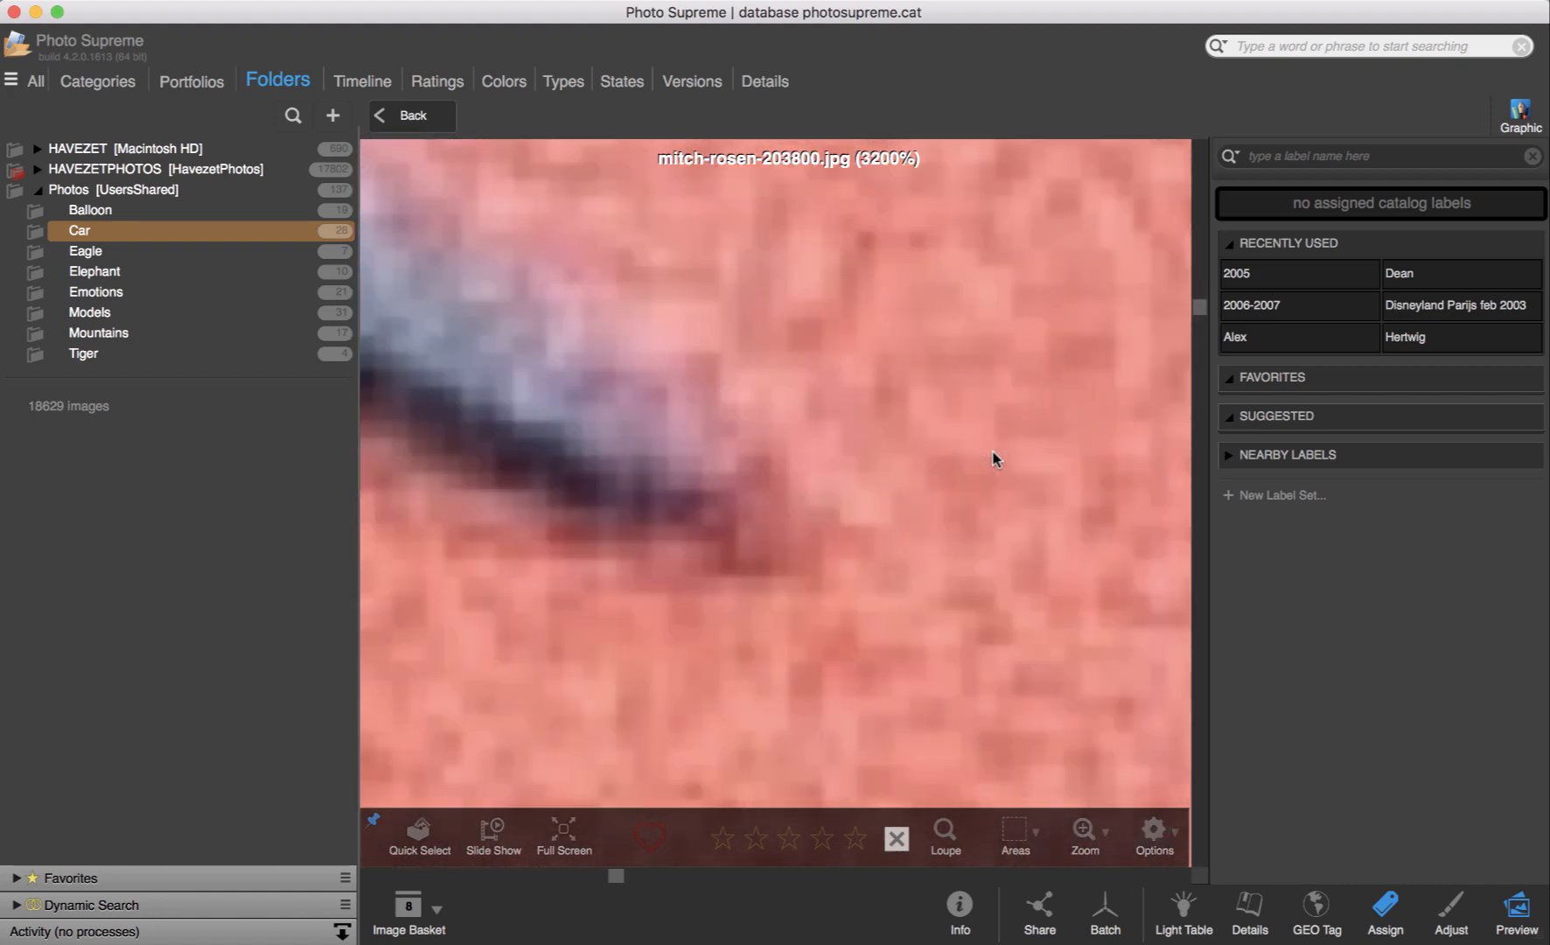
scroll(993, 458, "up", 1)
Pan the magnified photo to frame the headlights, chrome grille and pink side.
mouse_move(876, 639)
left_mouse_down()
mouse_move(835, 404)
mouse_move(953, 385)
mouse_move(983, 589)
left_mouse_up()
scroll(645, 348, "down", 5)
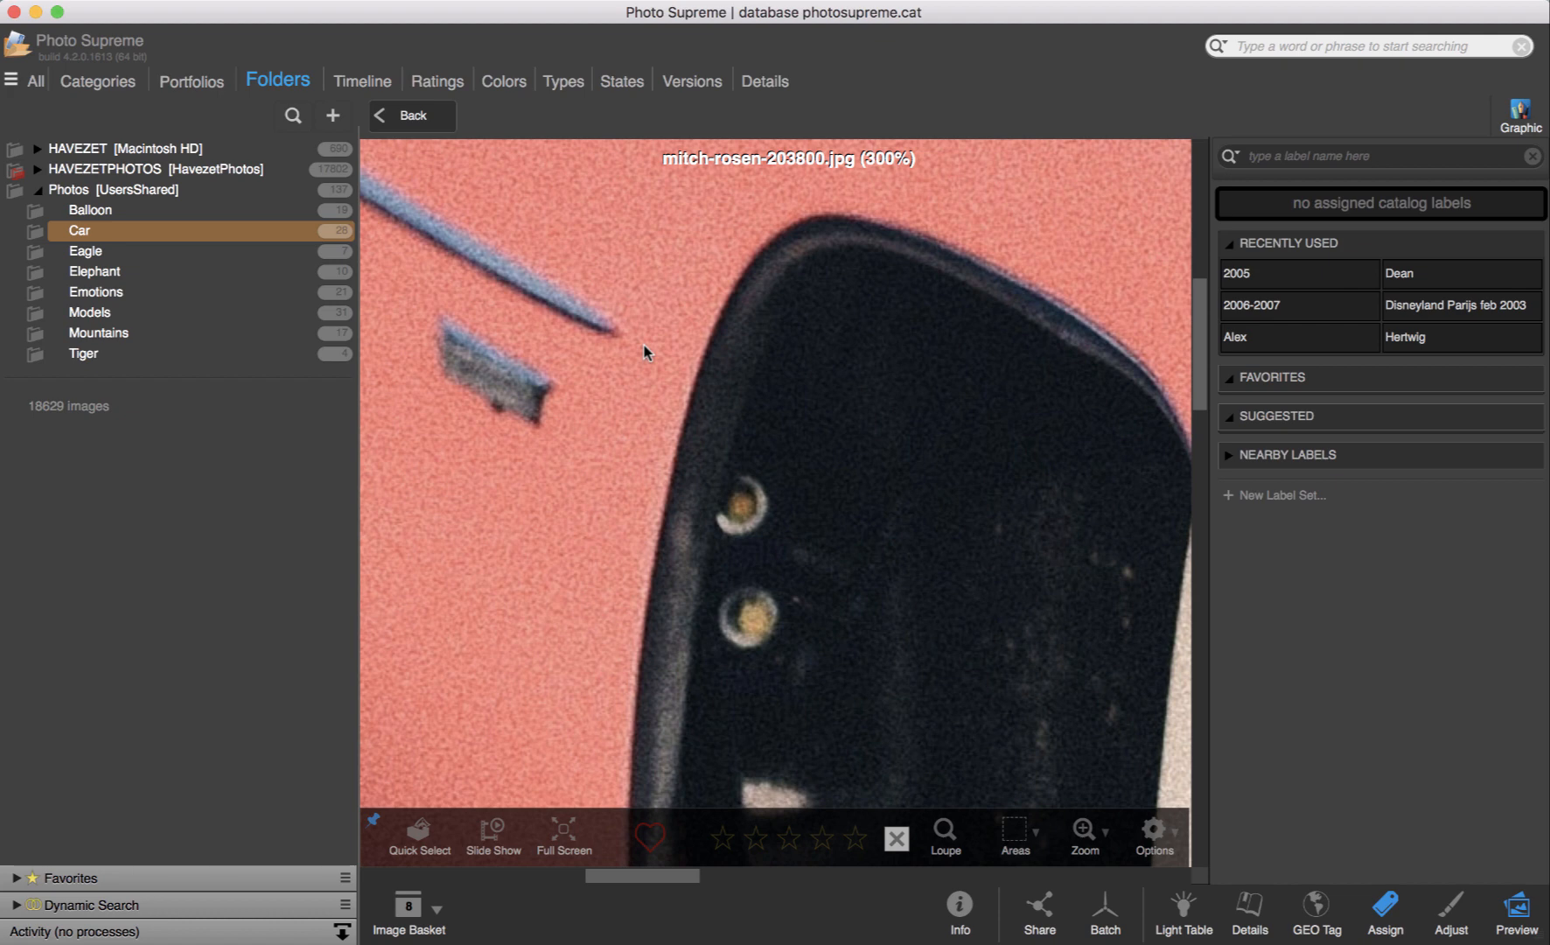
scroll(644, 347, "down", 2)
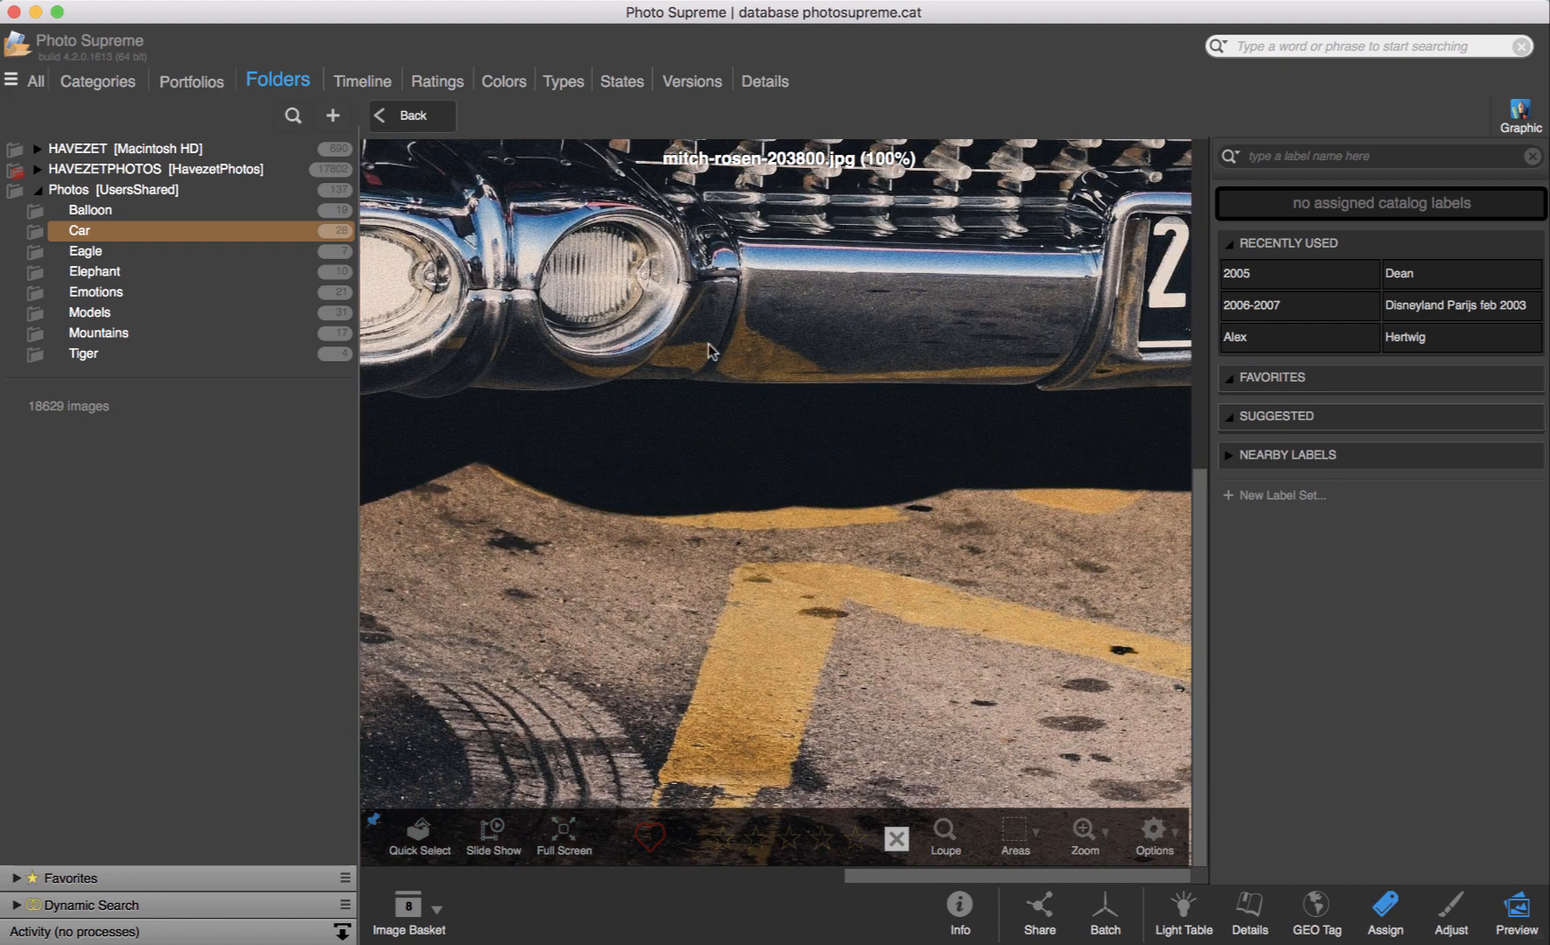
left_click_drag(767, 385, 767, 446)
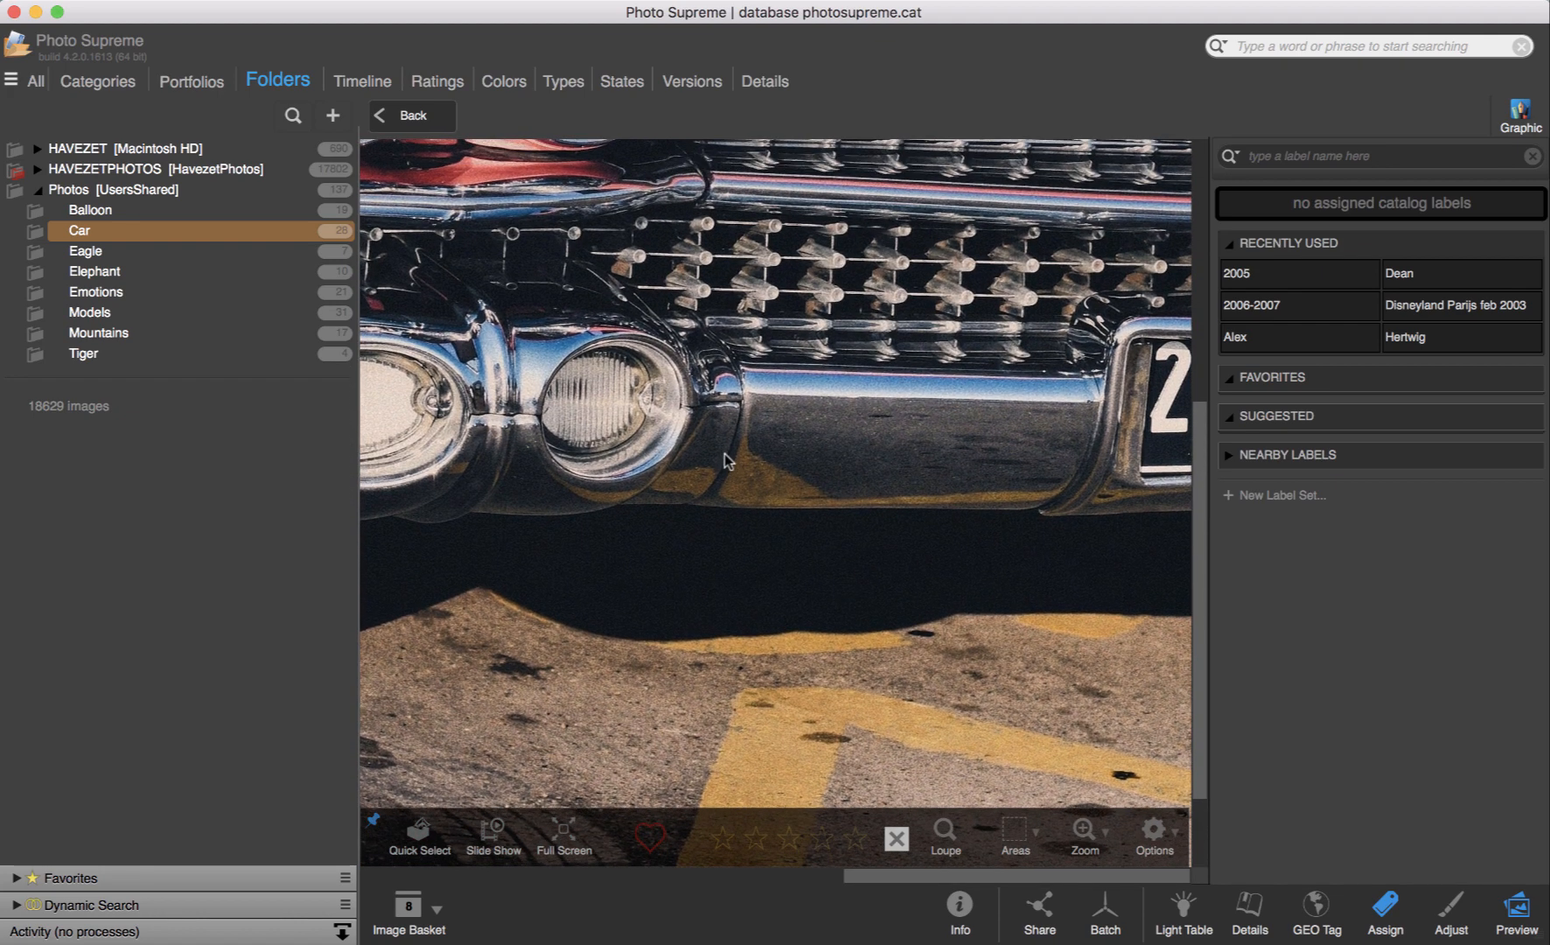
scroll(725, 453, "up", 5)
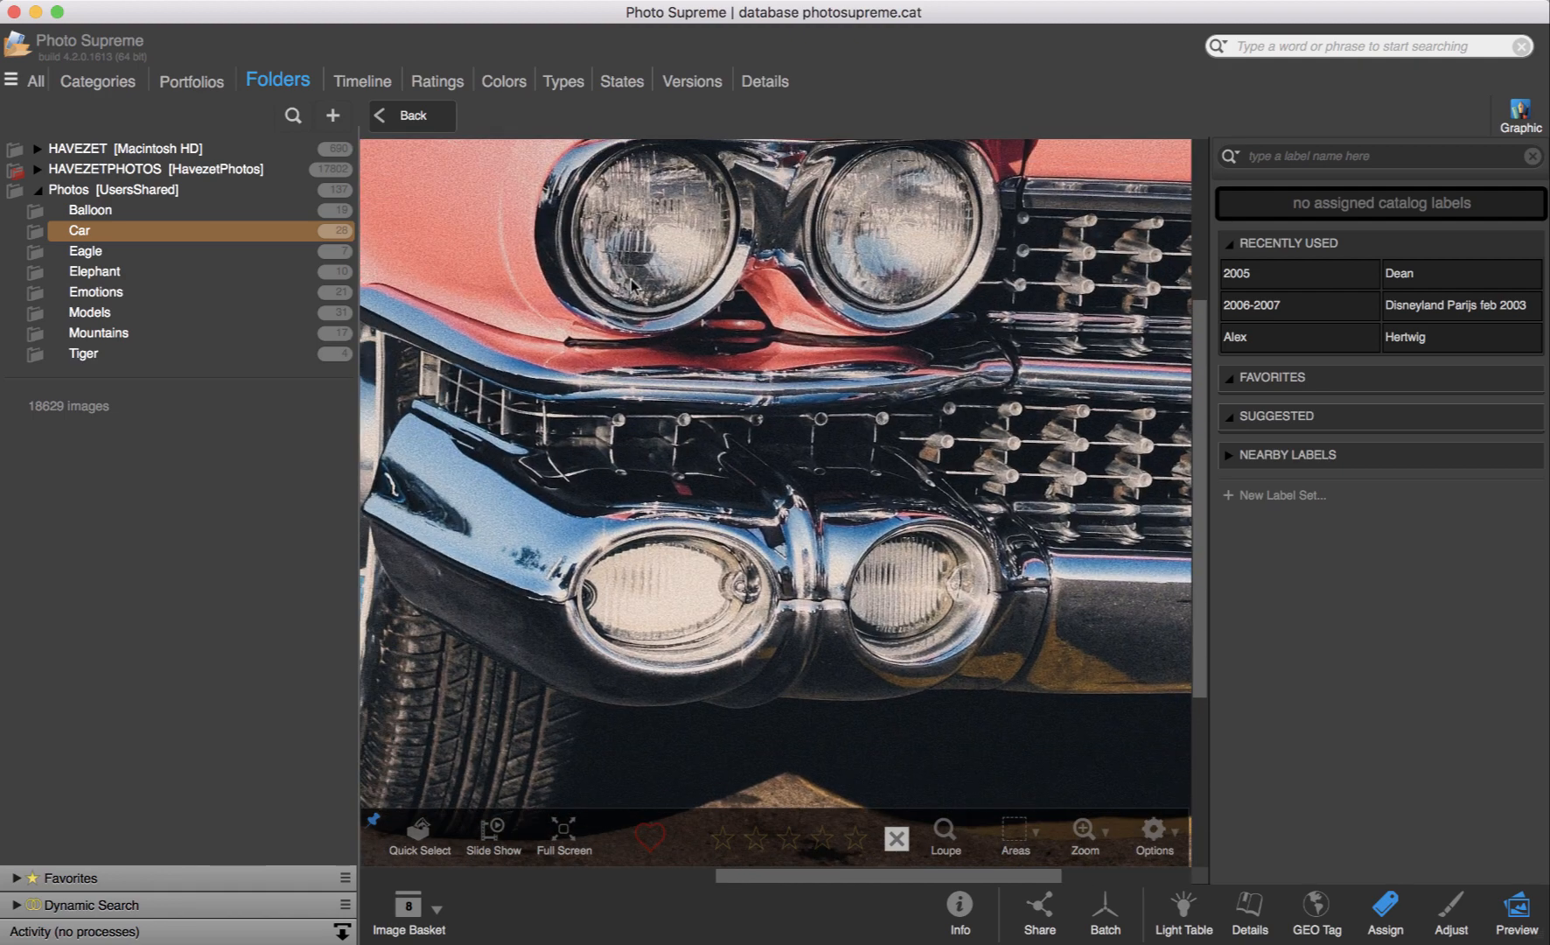
left_click_drag(631, 283, 994, 620)
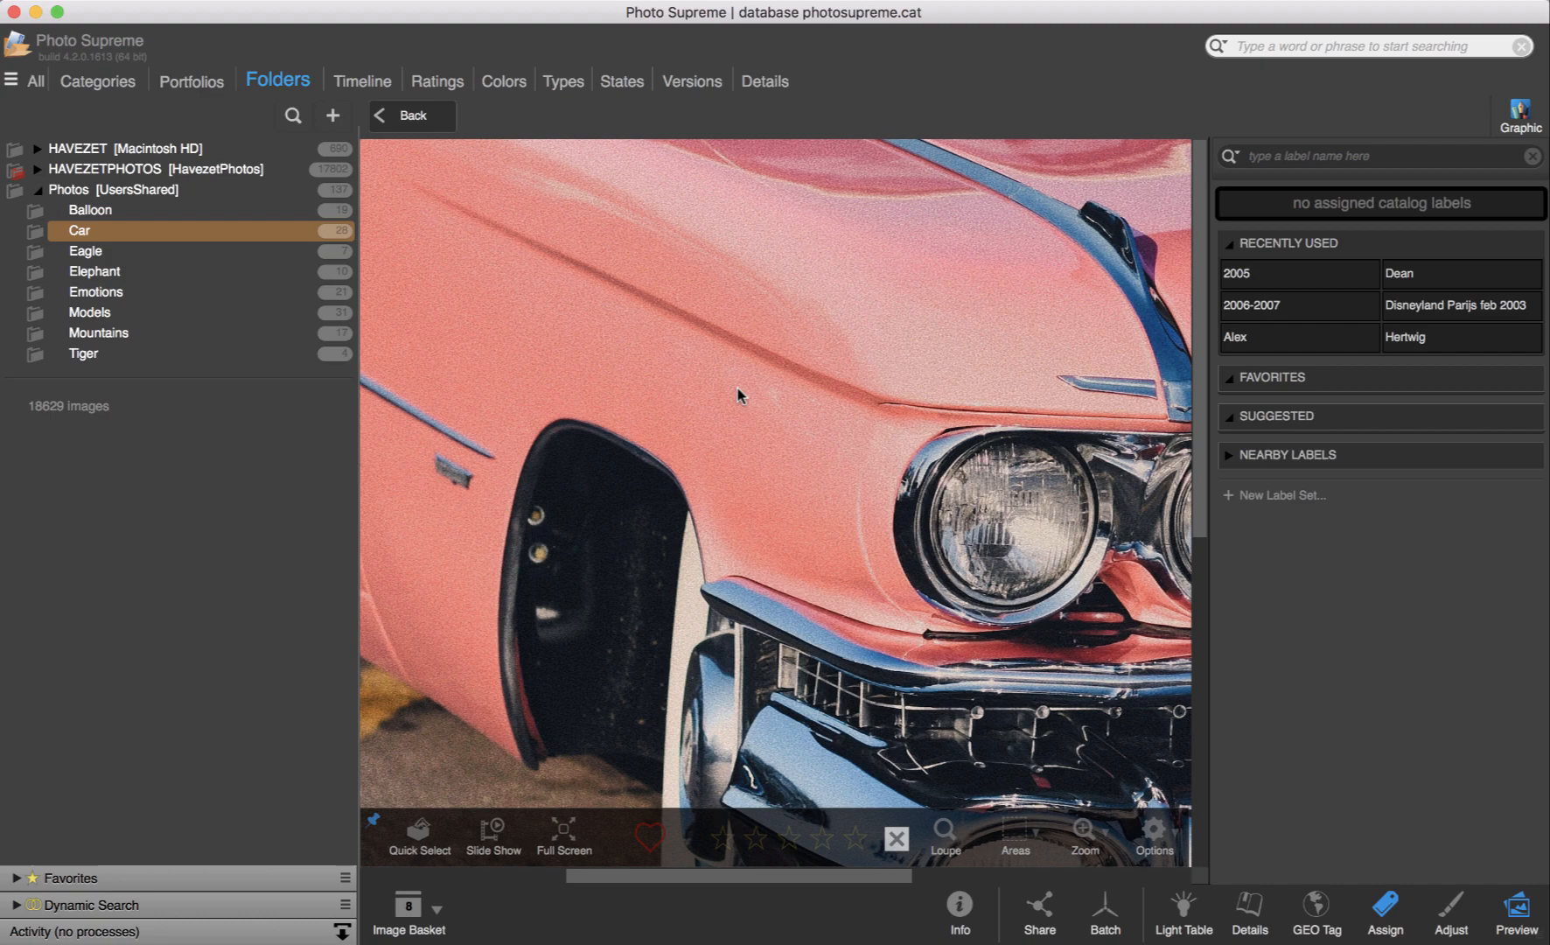
mouse_move(743, 396)
left_mouse_down()
mouse_move(1025, 397)
mouse_move(646, 549)
mouse_move(451, 537)
mouse_move(706, 570)
left_mouse_up()
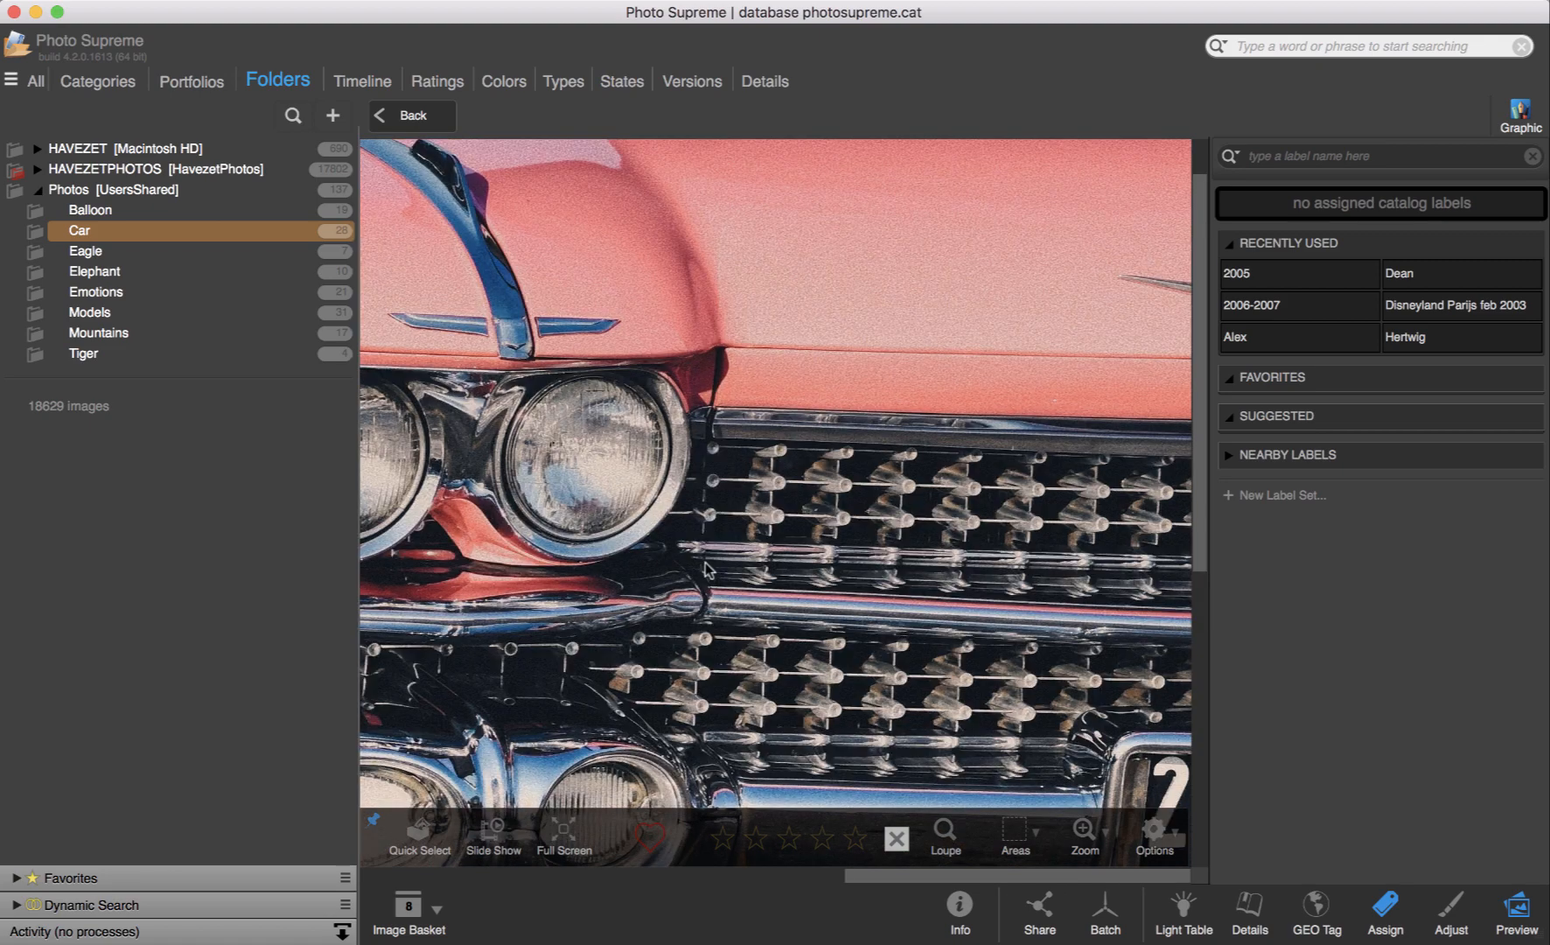
Advance through the silver gullwing and green van to the red tail-fin photo.
key("Right")
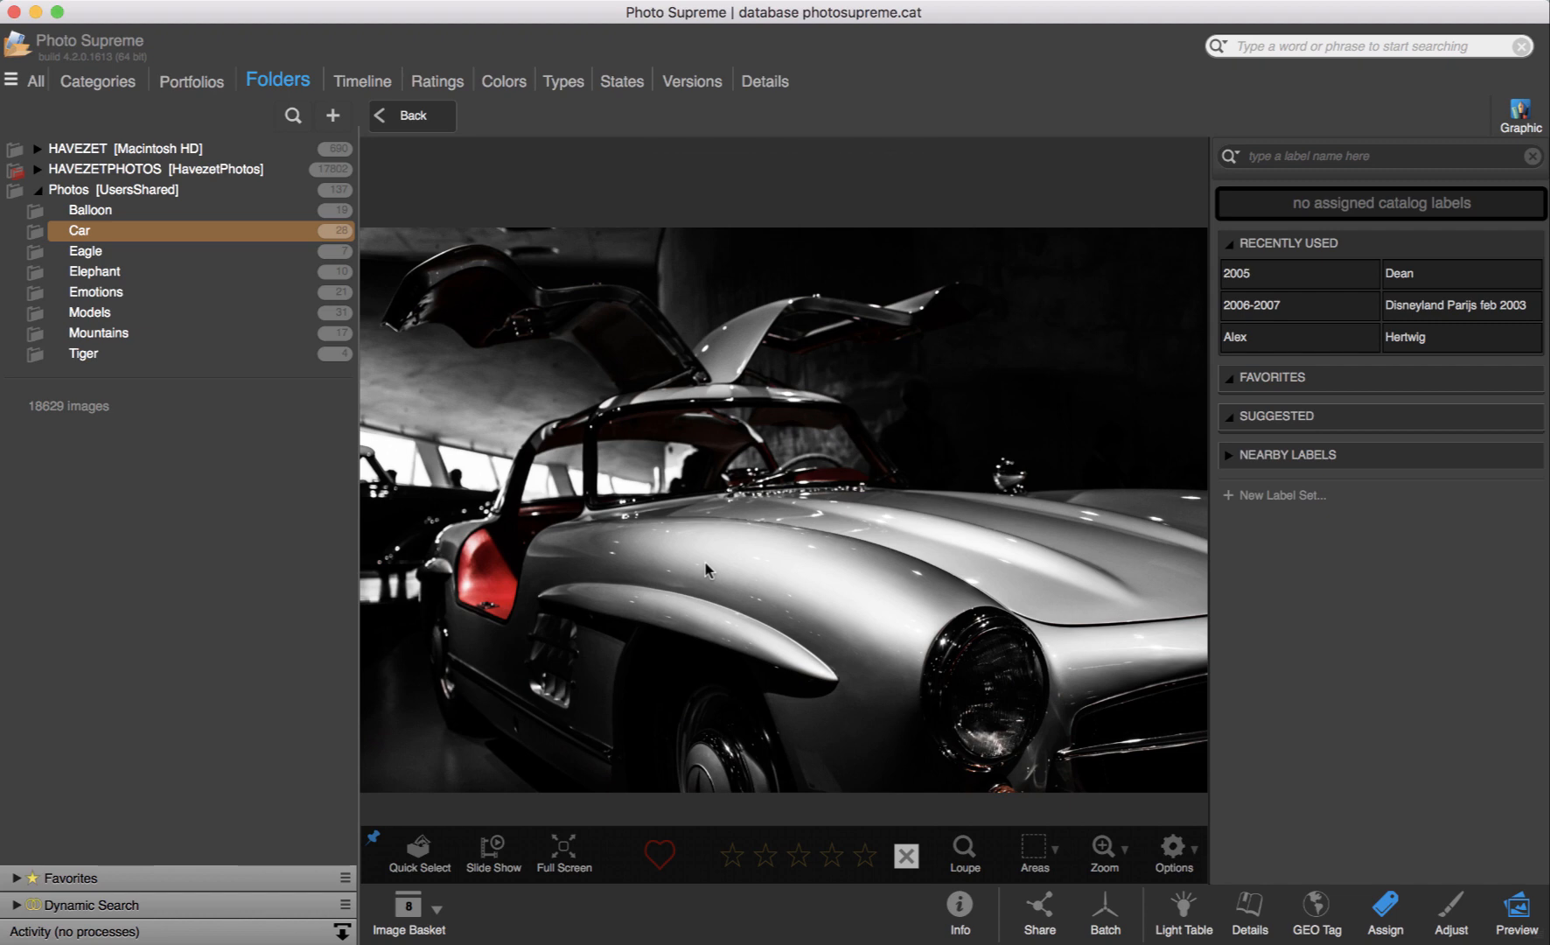
key("Right")
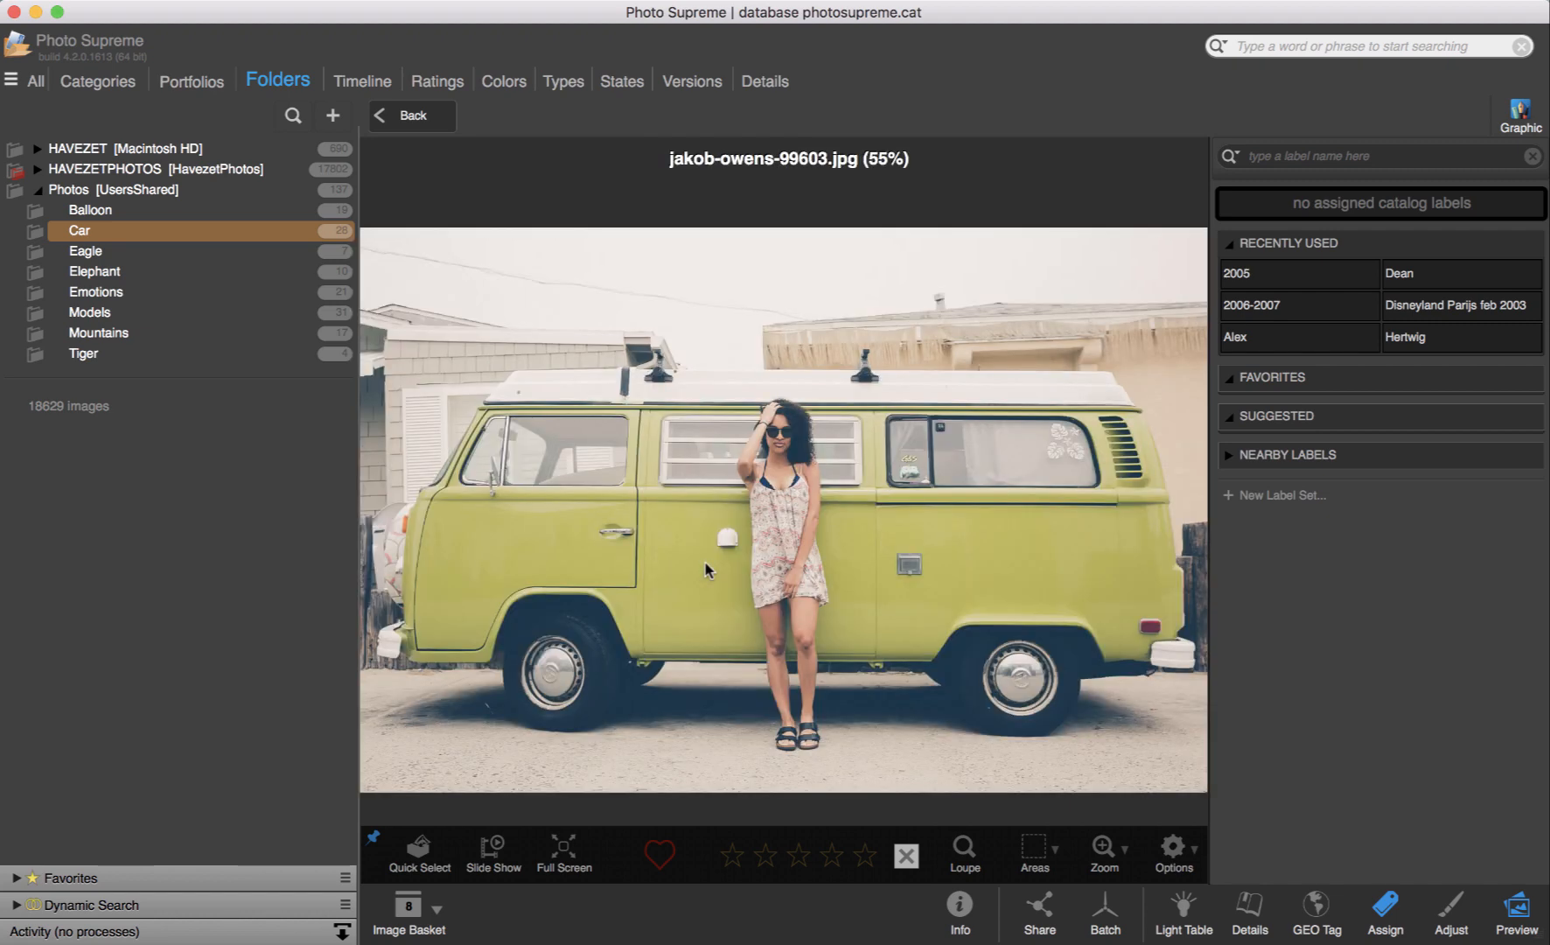
key("Right")
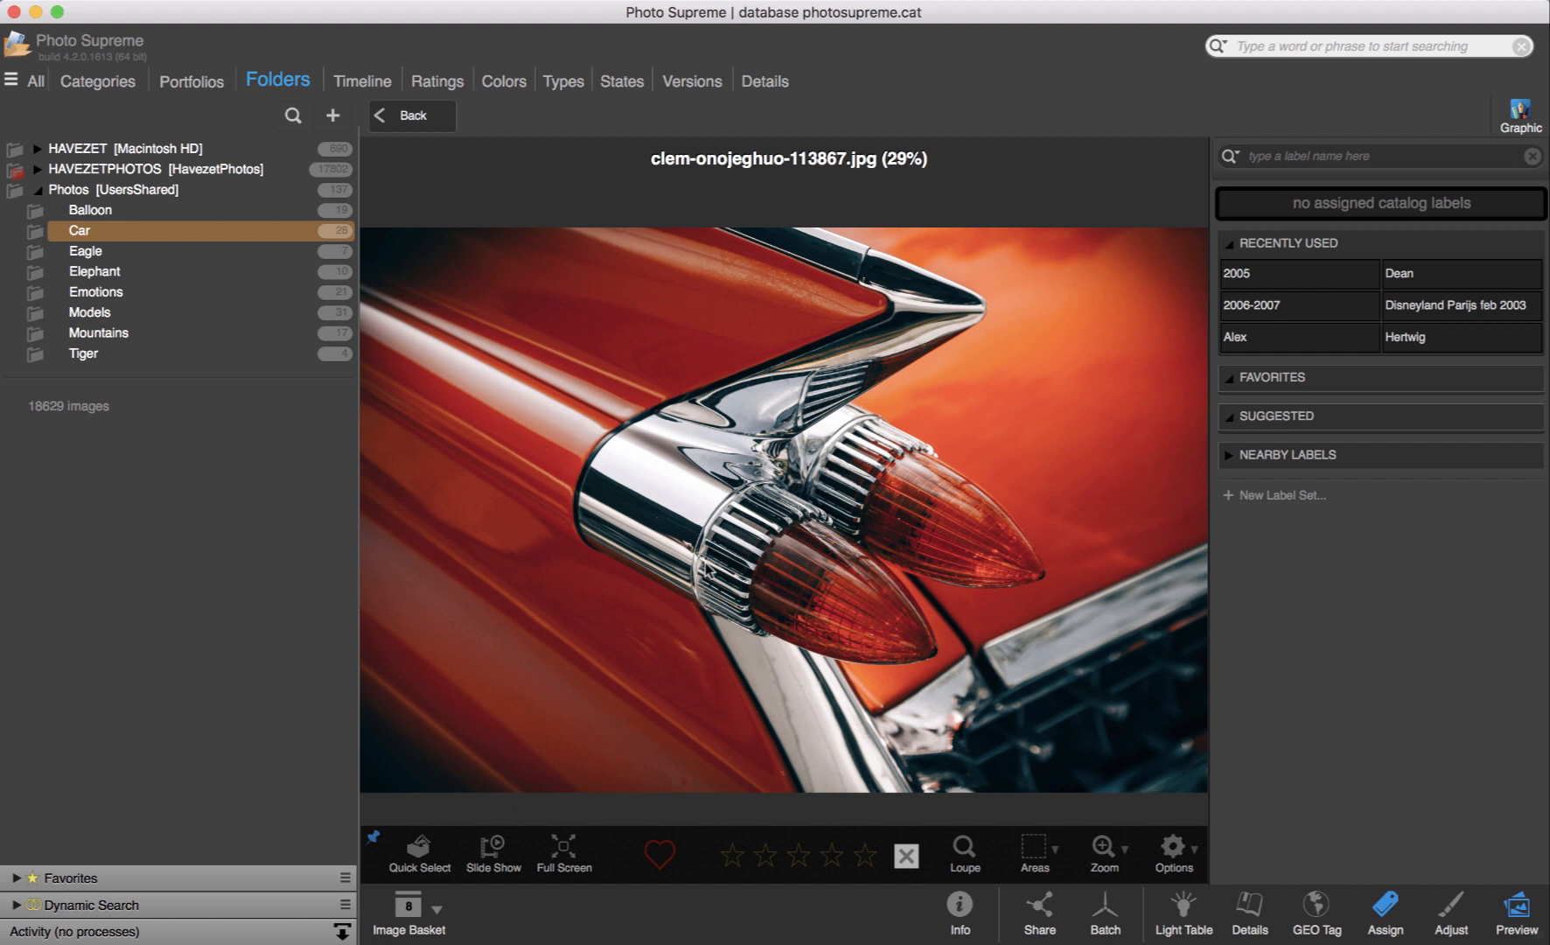
Toggle 100% zoom on the red car's tail light several times, returning to fit view.
left_click(868, 490)
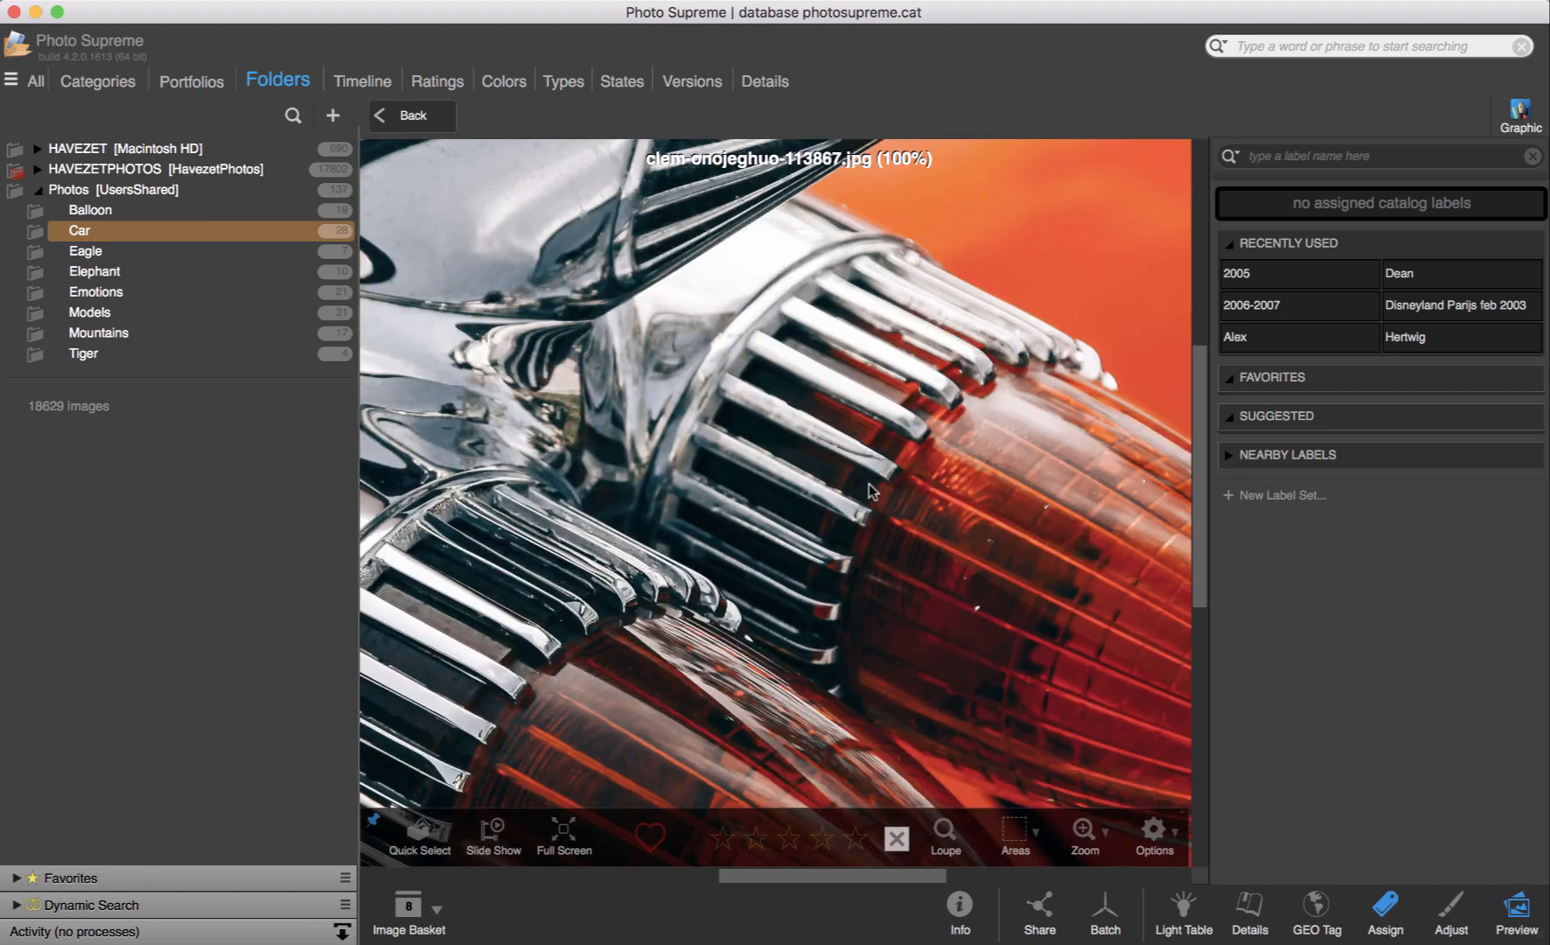
left_click(867, 490)
left_click(867, 489)
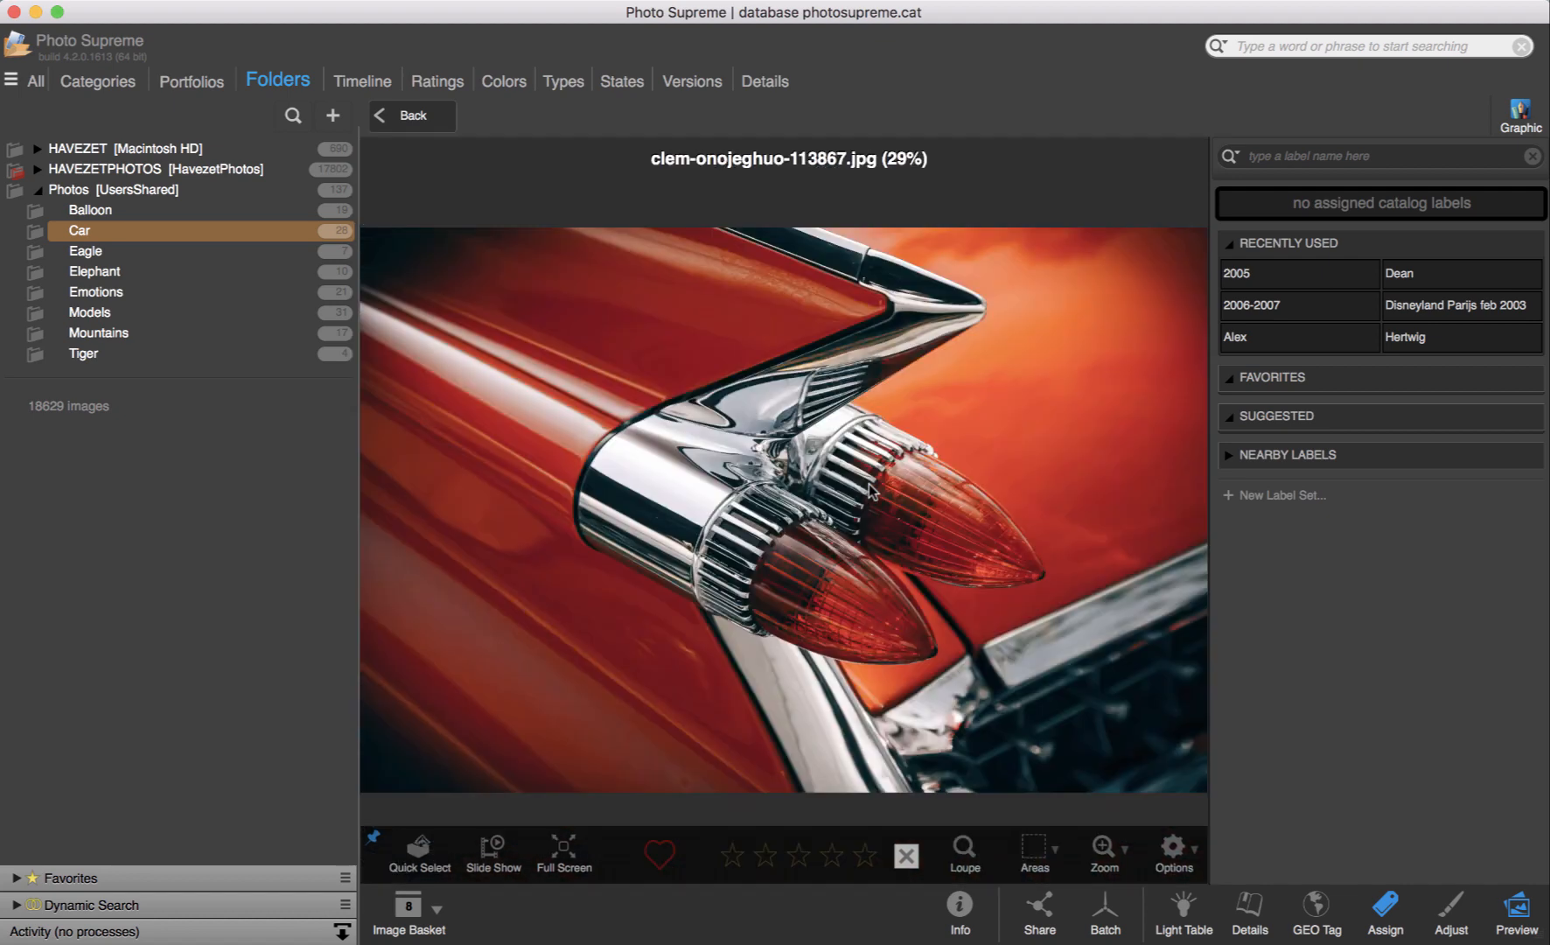
left_click(868, 492)
left_click(868, 491)
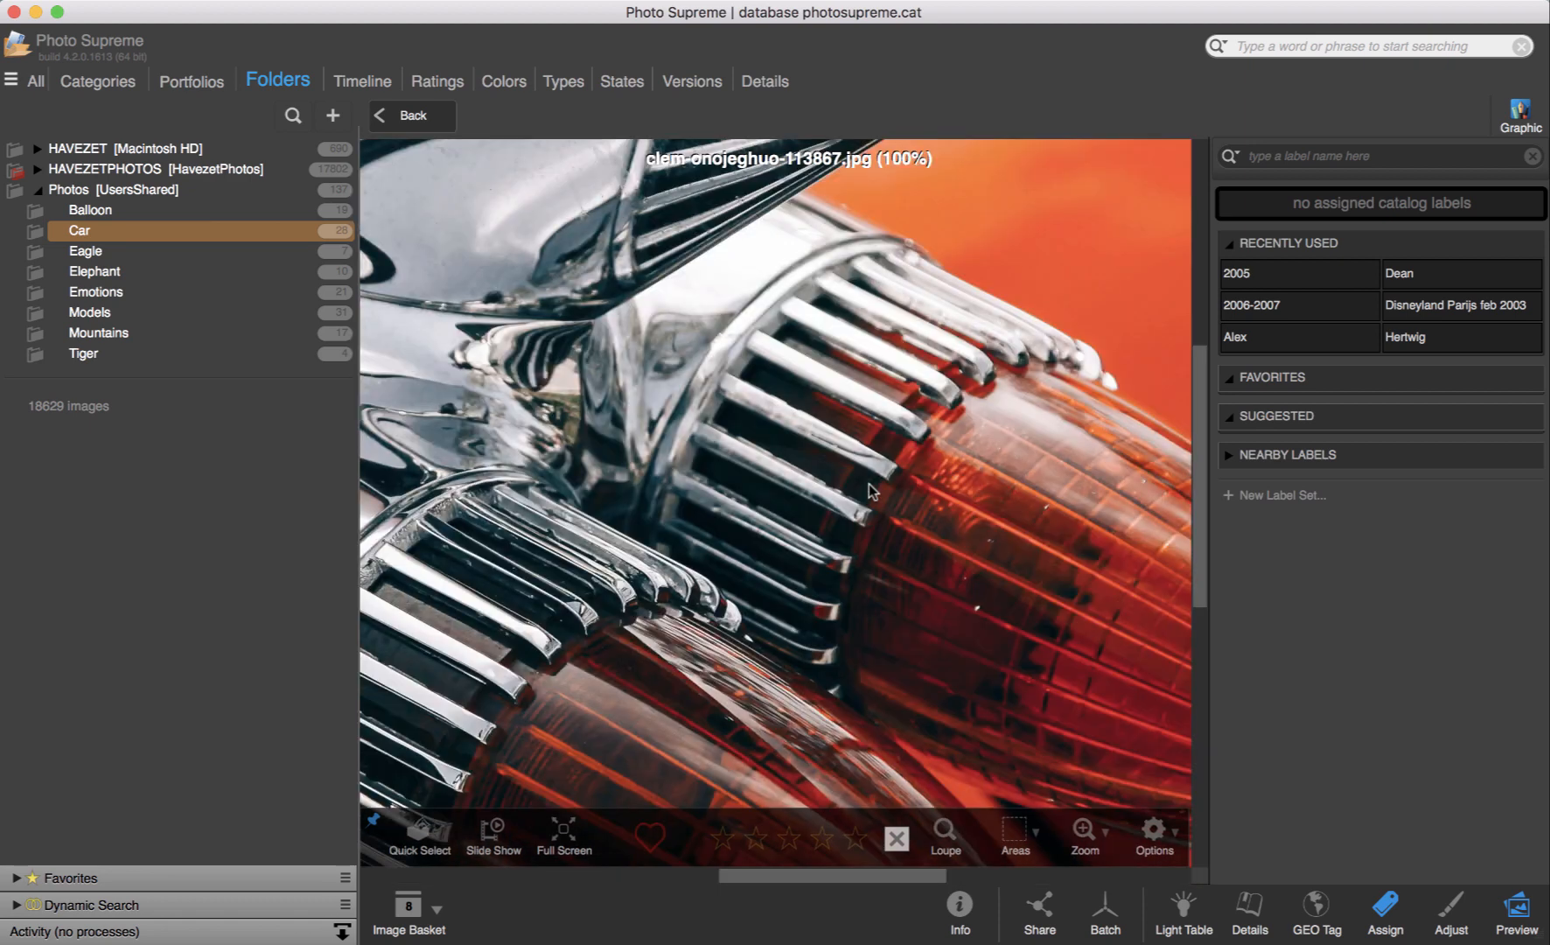
left_click(869, 491)
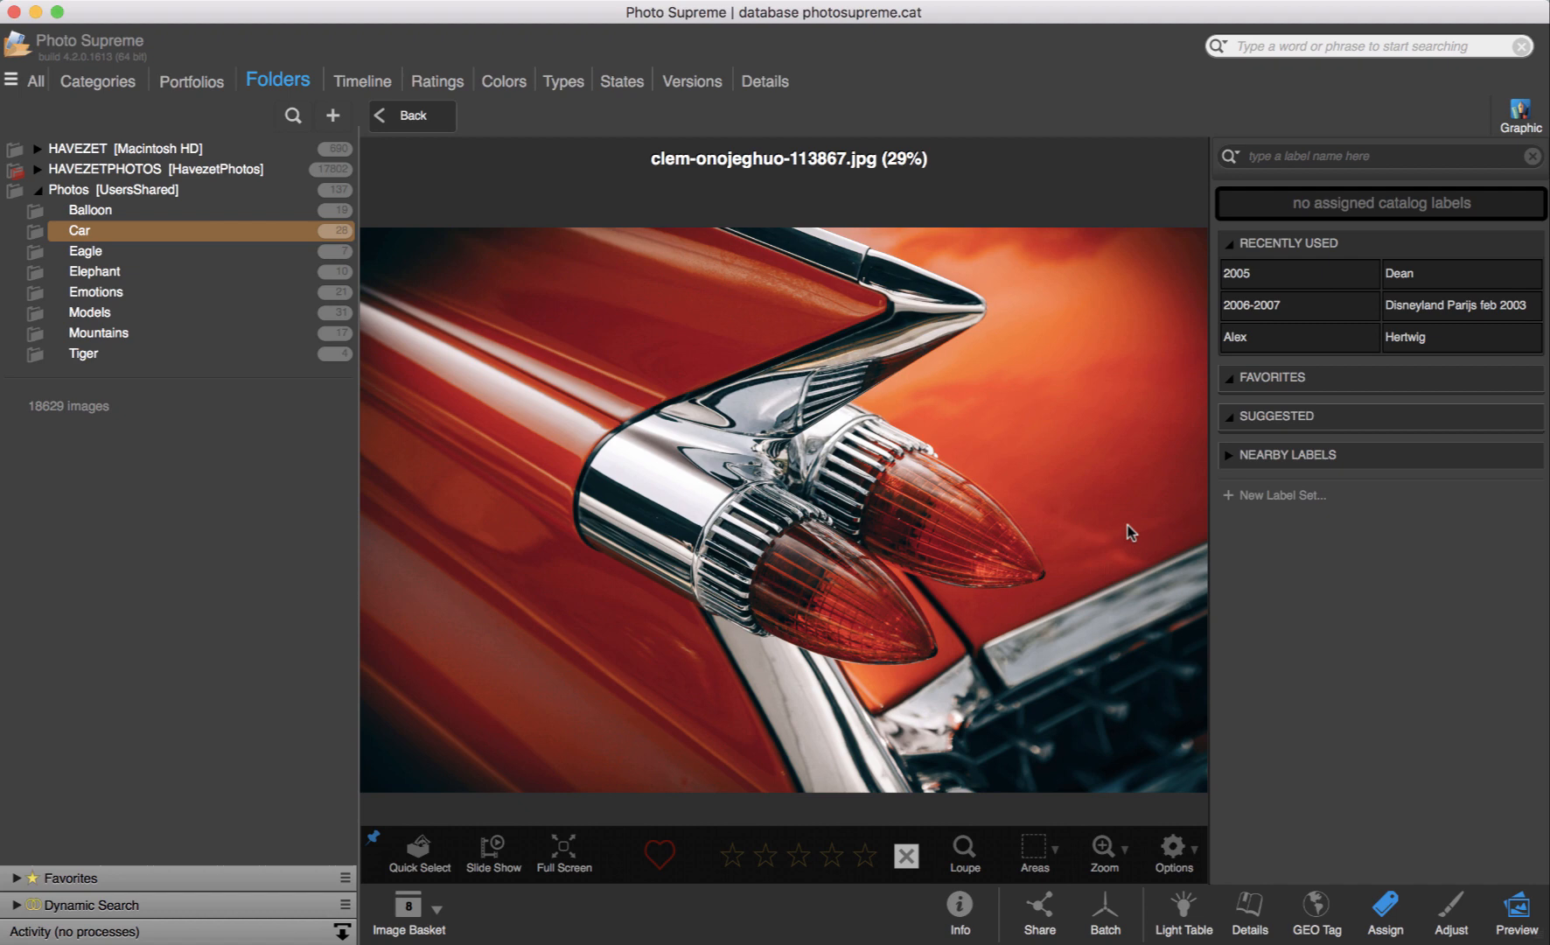
left_click(876, 474)
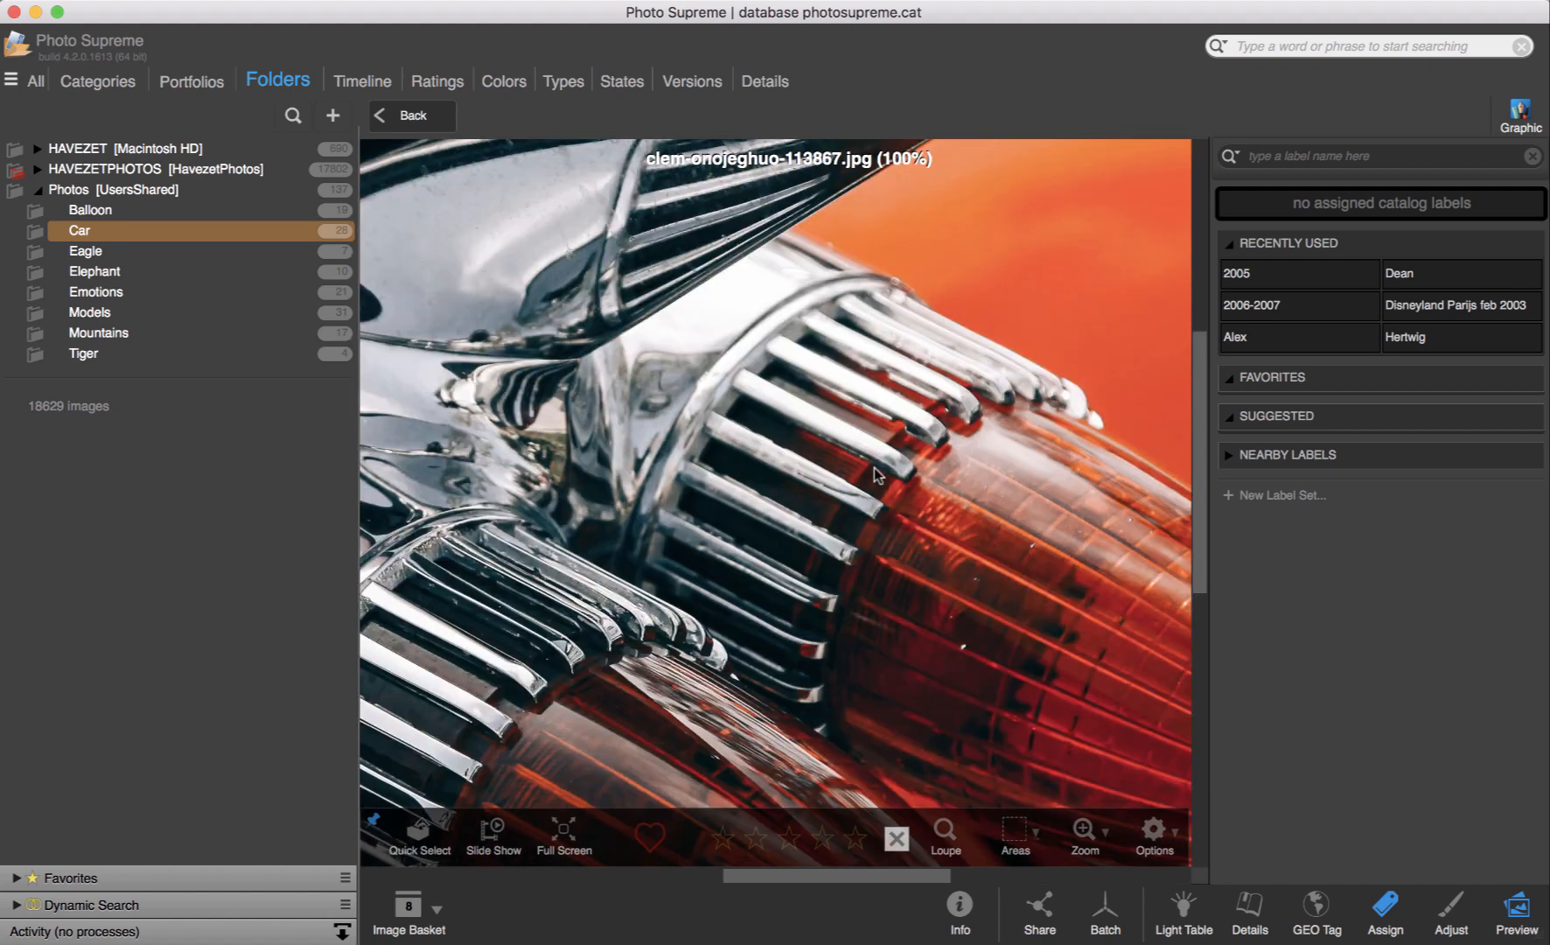
left_click(878, 474)
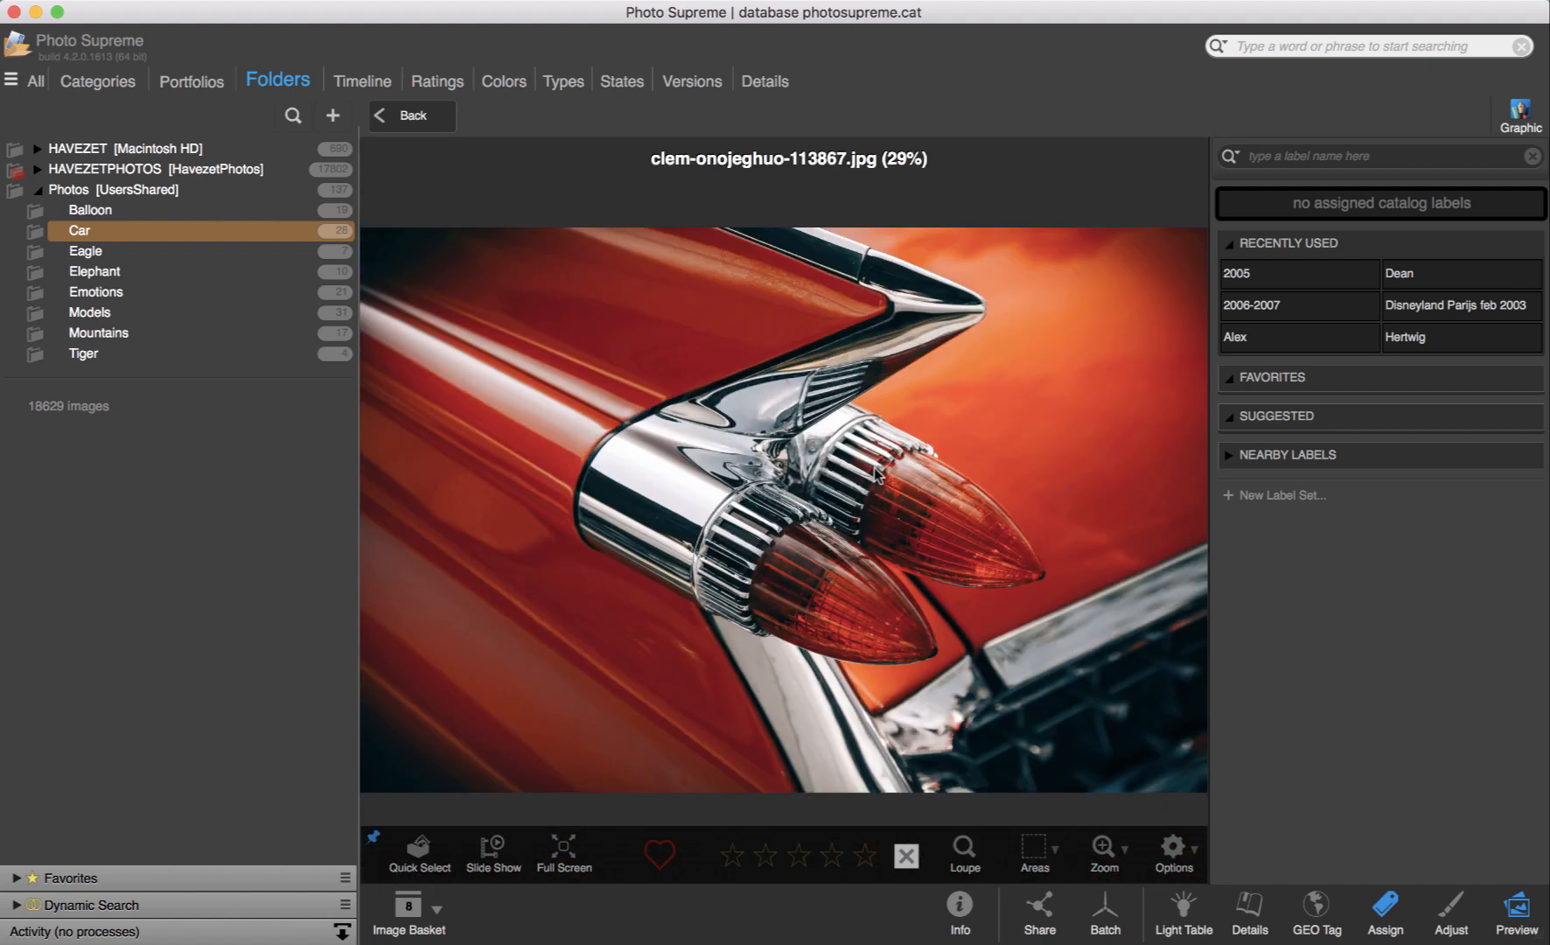
Inspect the lower-right taillight and left fender at full size, then move to the next photo.
left_click(1165, 601)
left_click(1095, 721)
left_click(549, 700)
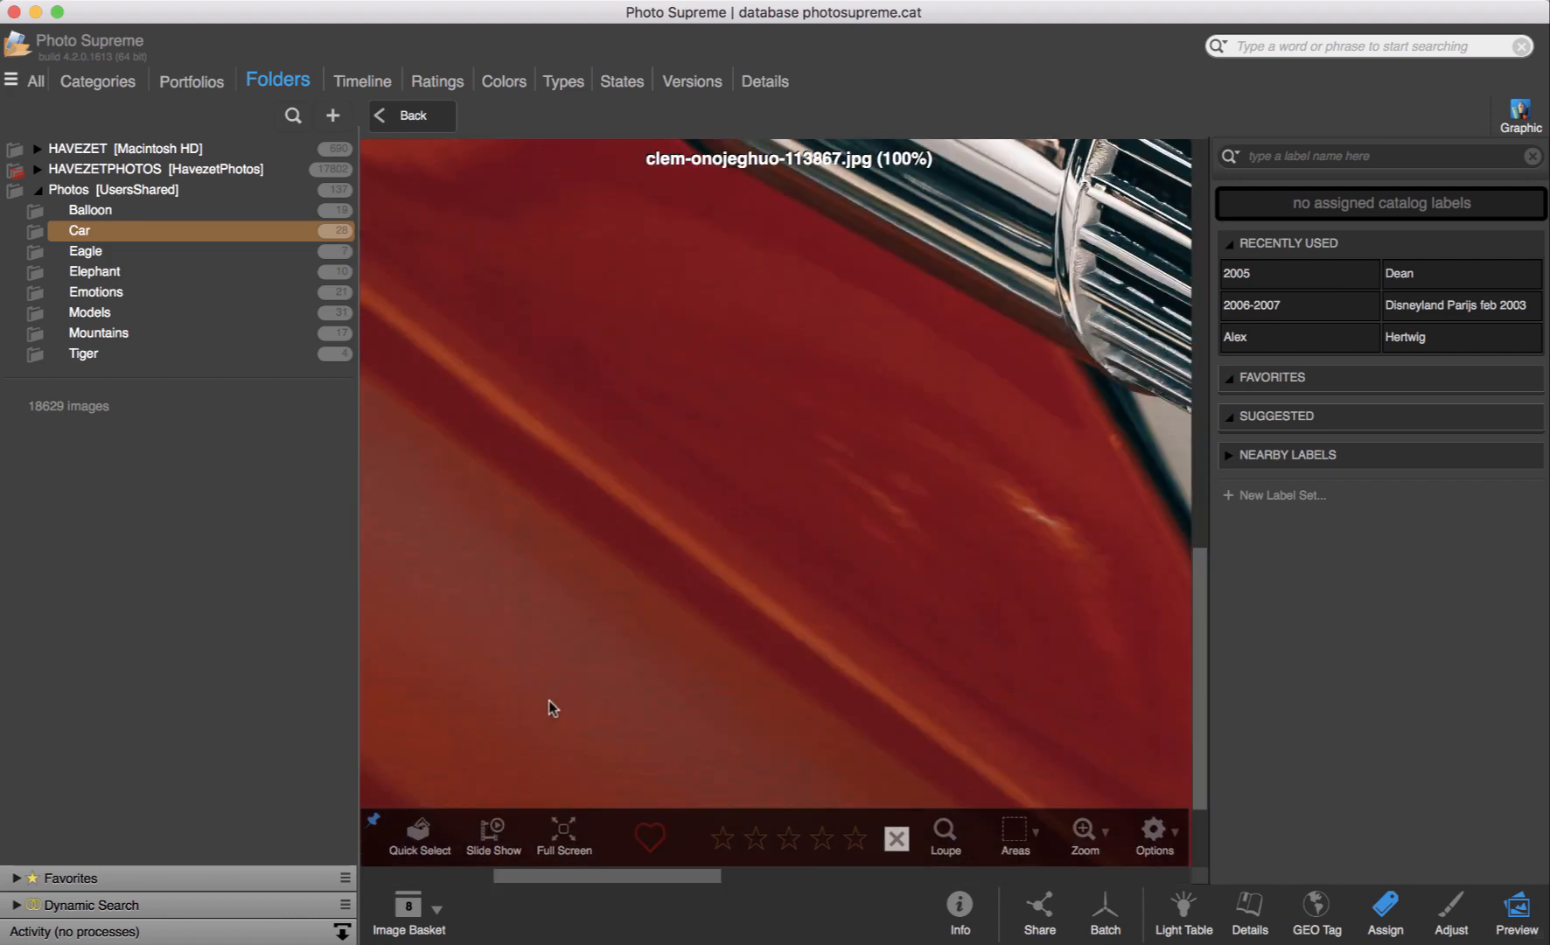
left_click(548, 710)
left_click(503, 420)
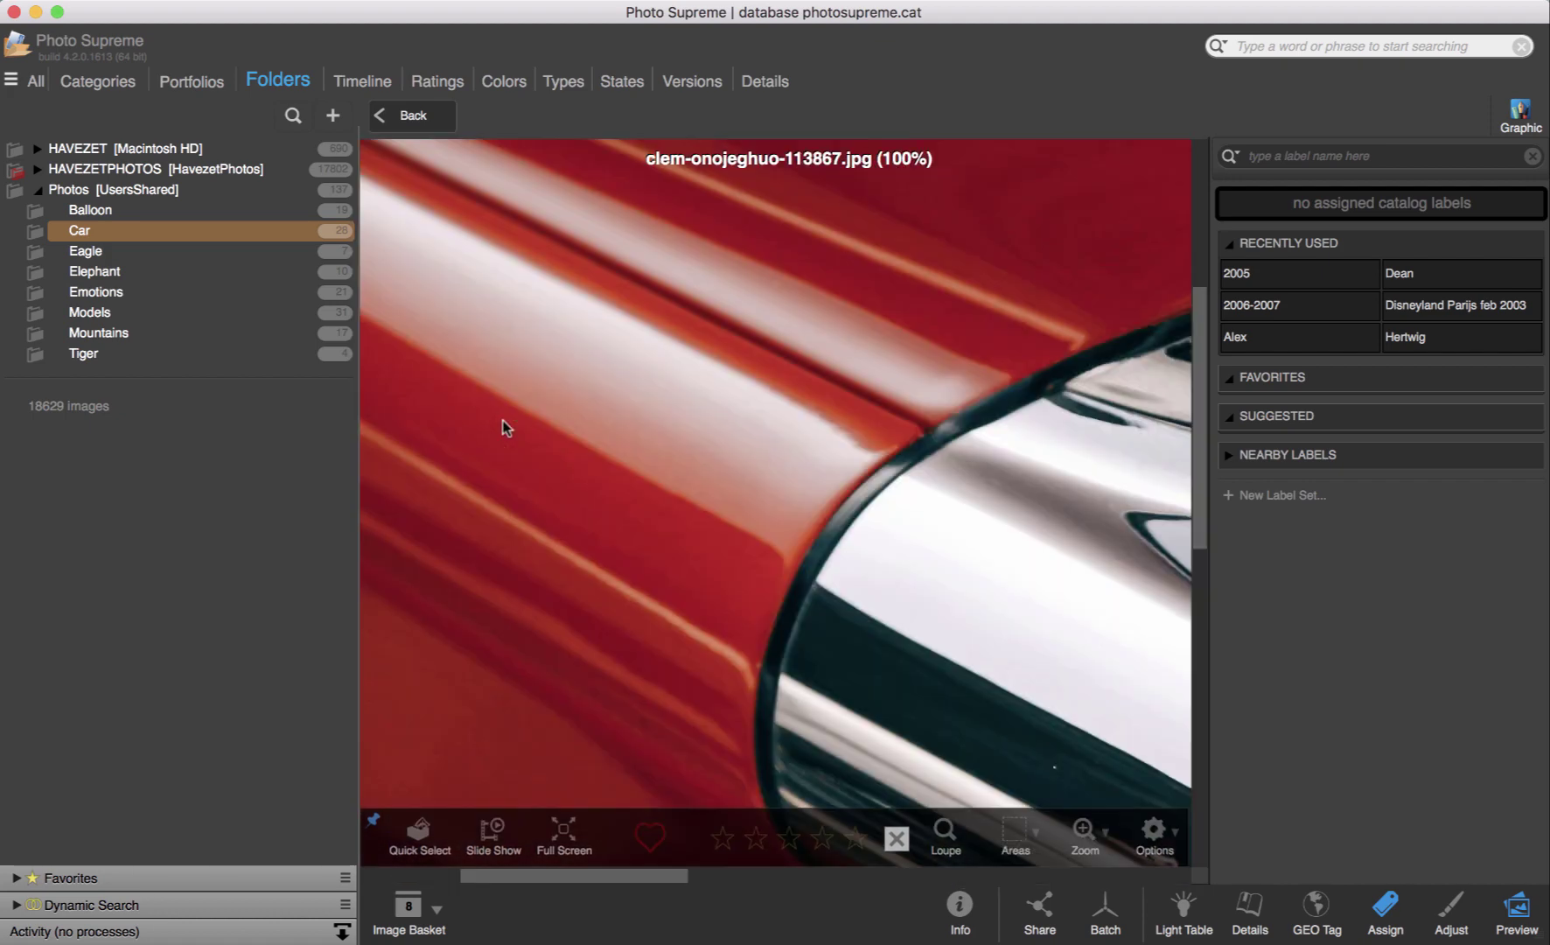
key("Right")
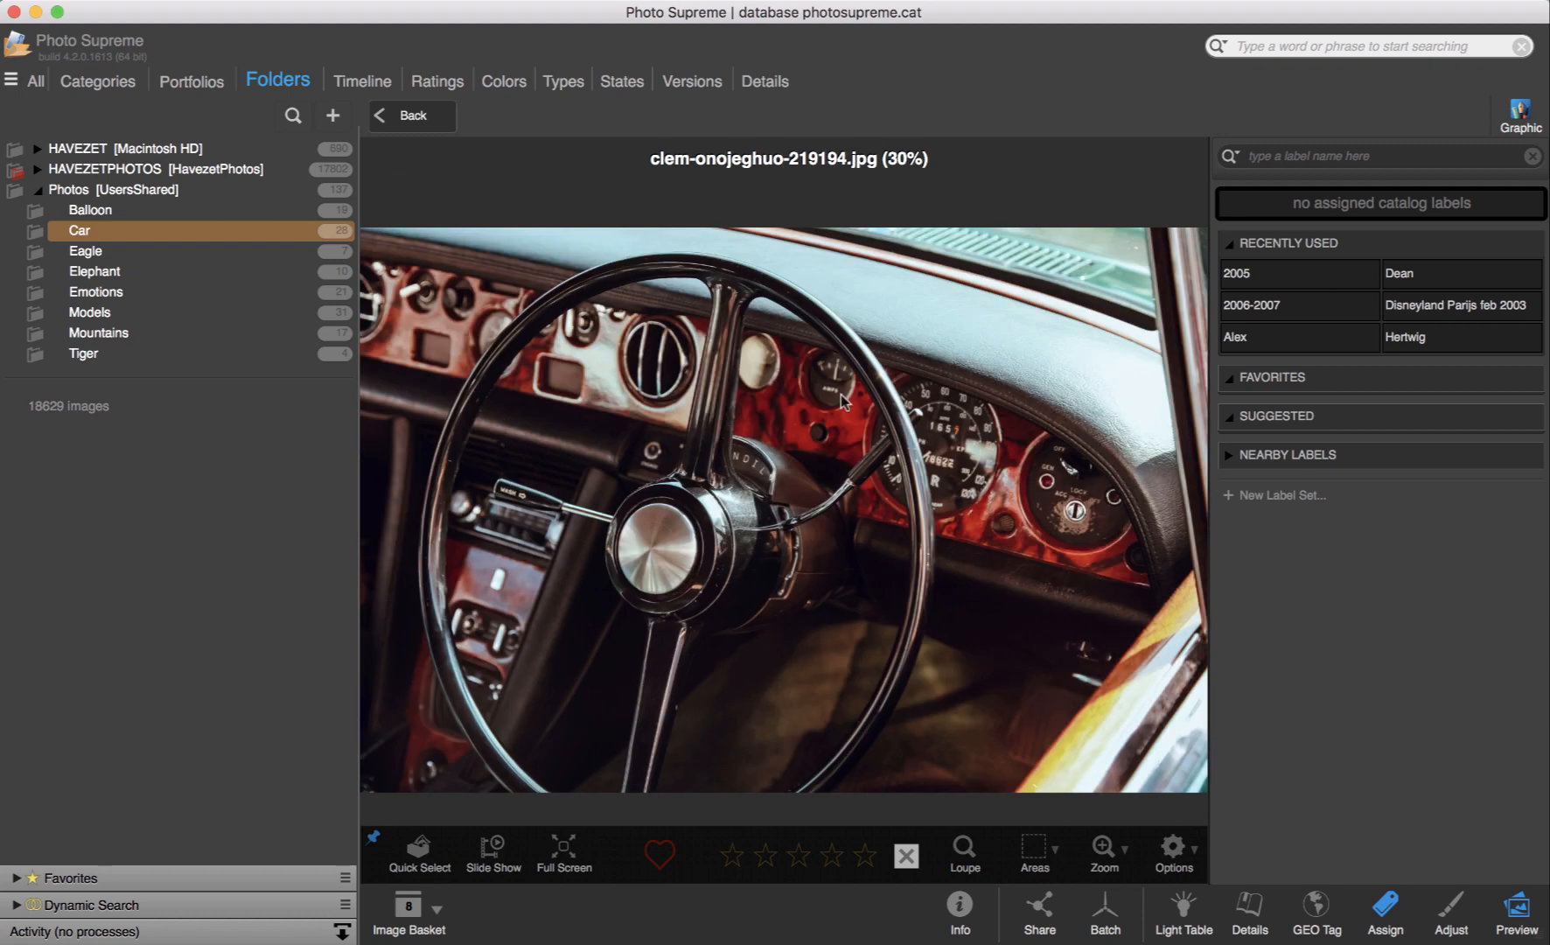
Check dashboard details, the AMPS gauge and horn button at full size, then fit the whole dashboard.
left_click(841, 395)
left_click(839, 389)
left_click(455, 299)
left_click(456, 299)
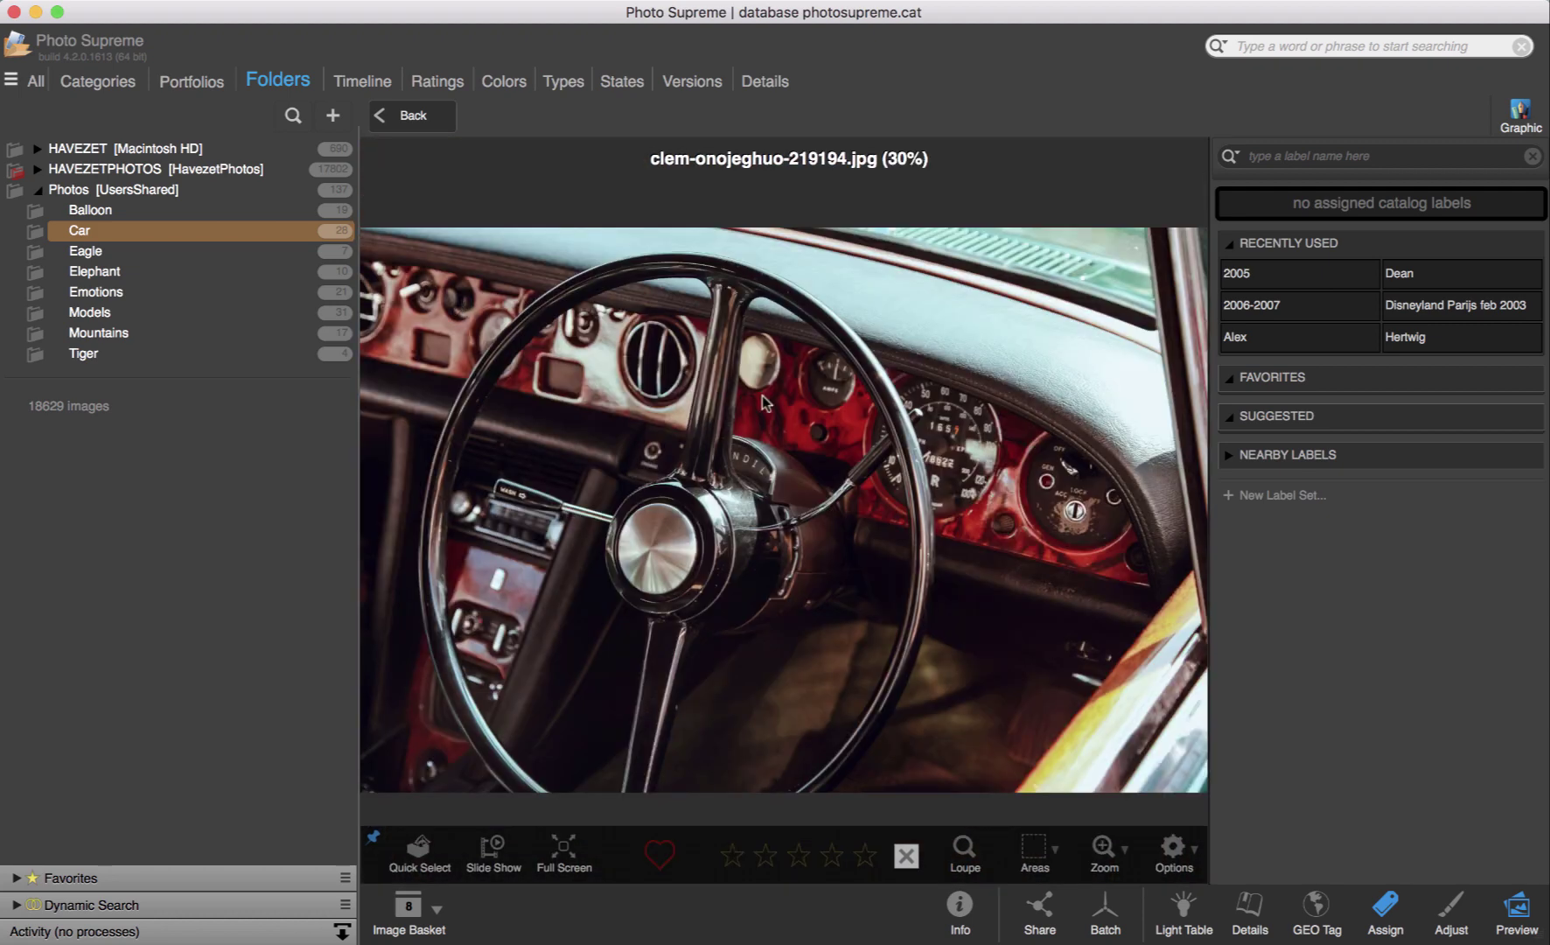
left_click(836, 366)
left_click(836, 374)
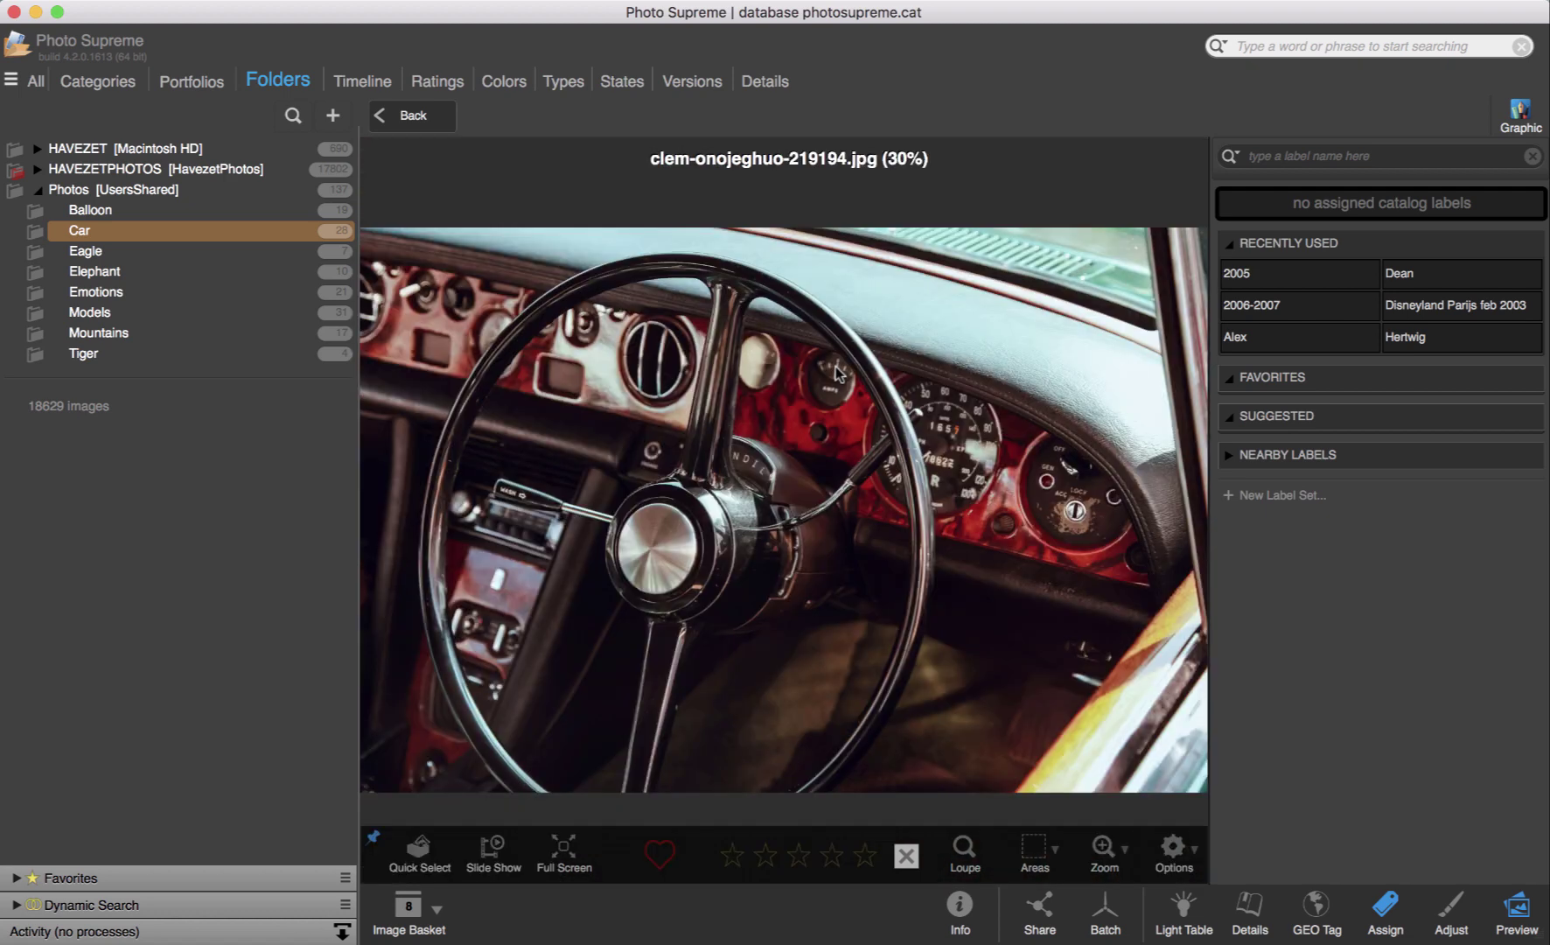
left_click(666, 553)
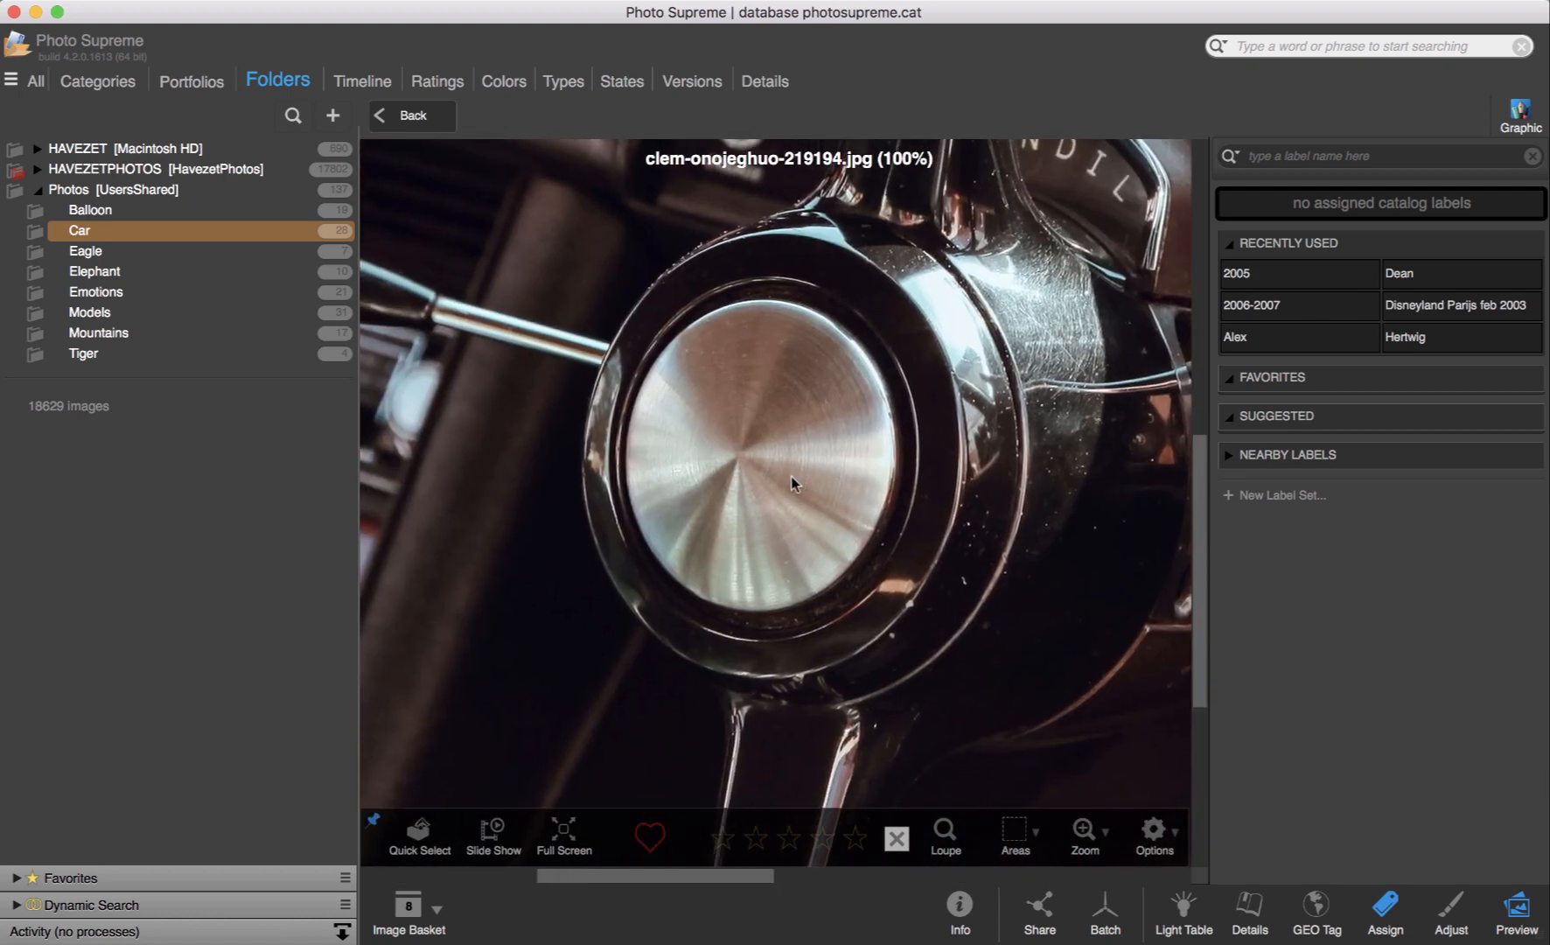
left_click(791, 476)
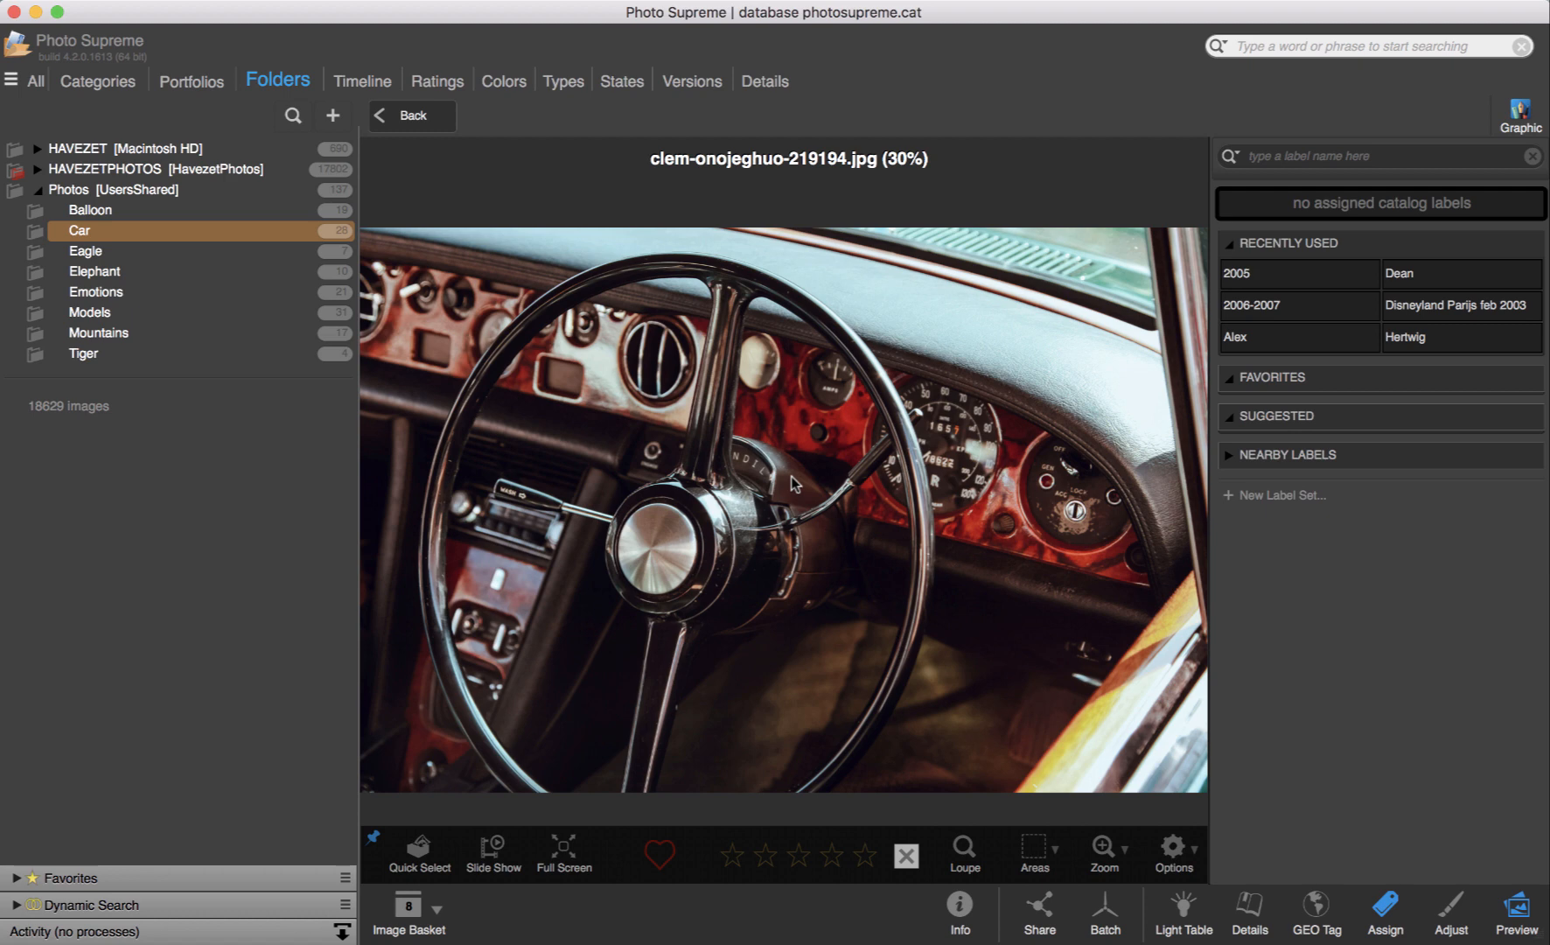
Advance to the grey sports coupe and check its door handle at full size.
key("Right")
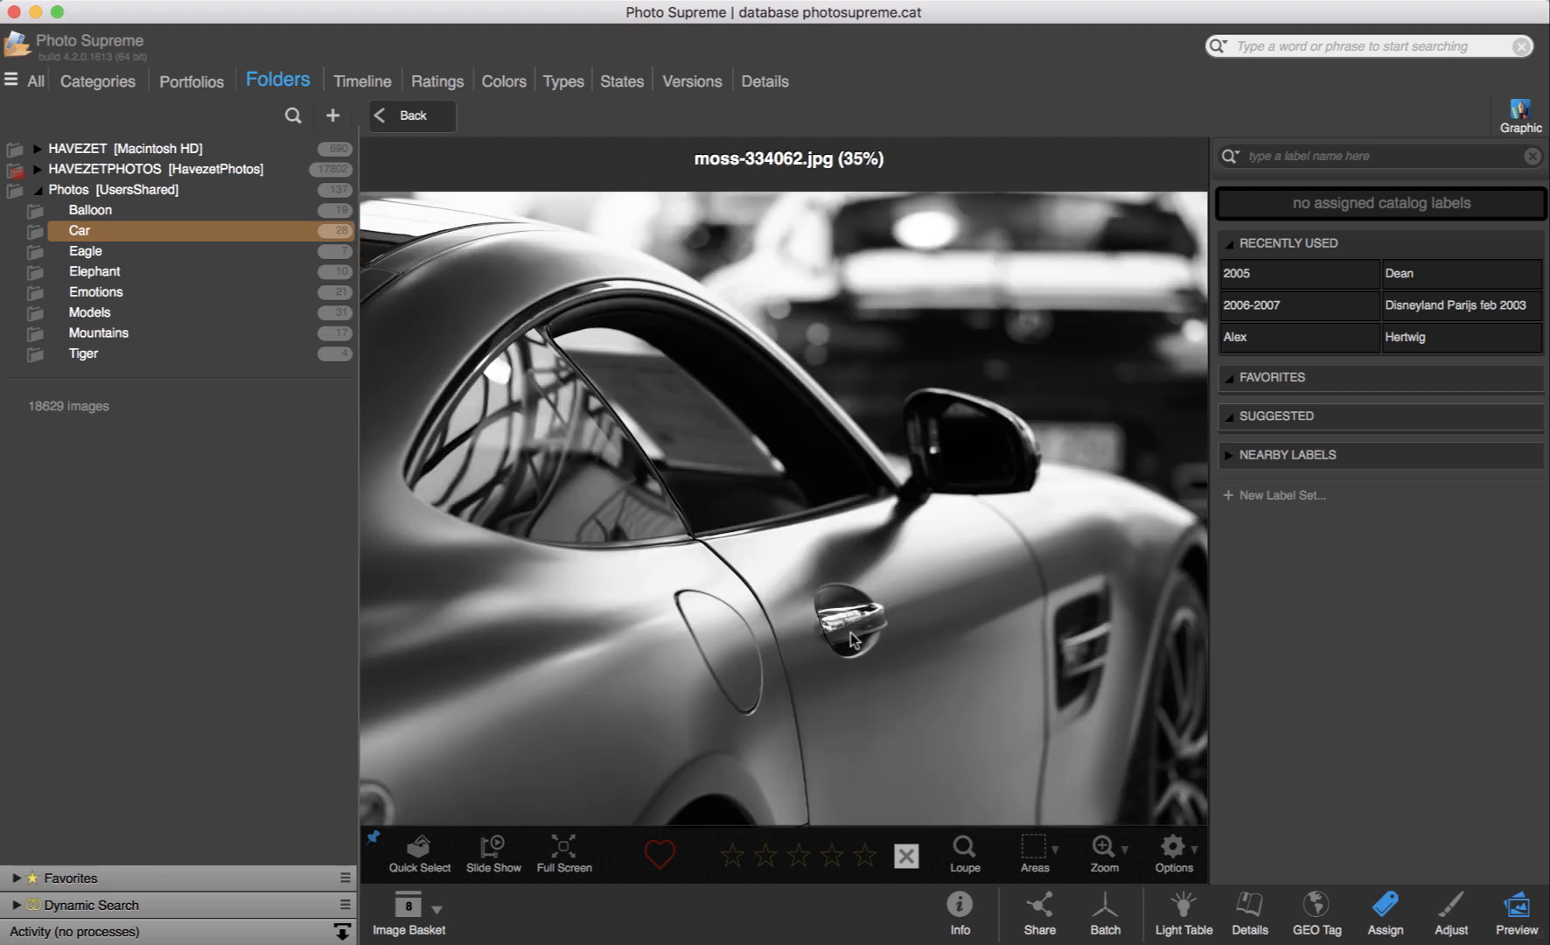
left_click(846, 628)
Turn on the loupe over the rear door, adjust magnification to about 7x and move it across the car.
left_click(964, 847)
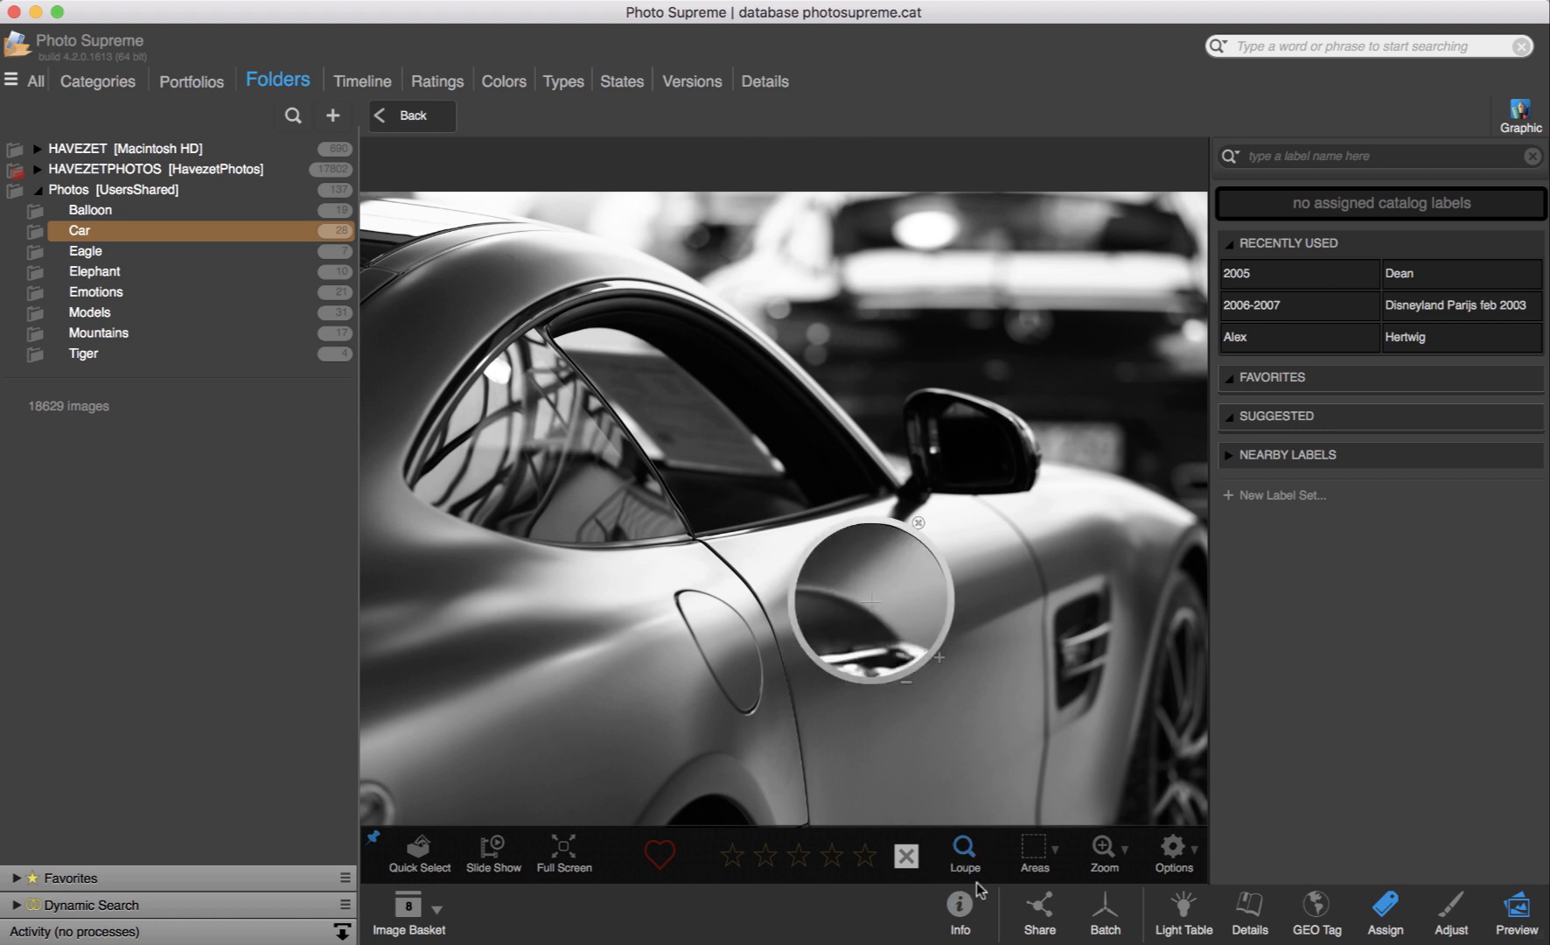
mouse_move(893, 627)
left_mouse_down()
mouse_move(1007, 469)
mouse_move(1024, 475)
mouse_move(1068, 631)
mouse_move(1089, 652)
mouse_move(825, 679)
mouse_move(849, 664)
left_mouse_up()
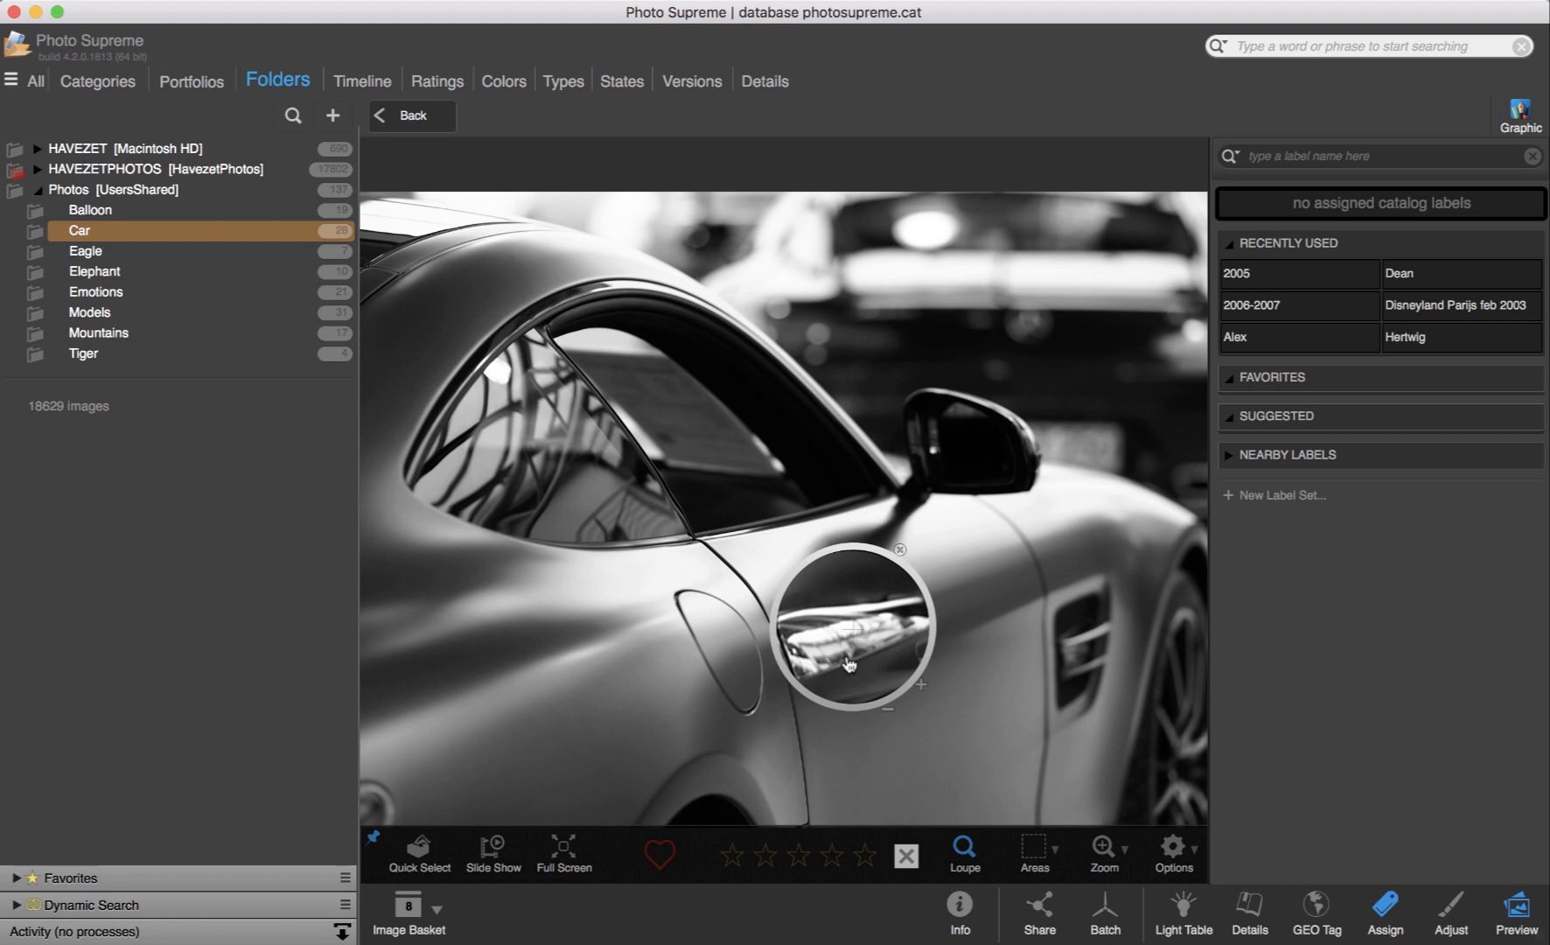
left_click(922, 686)
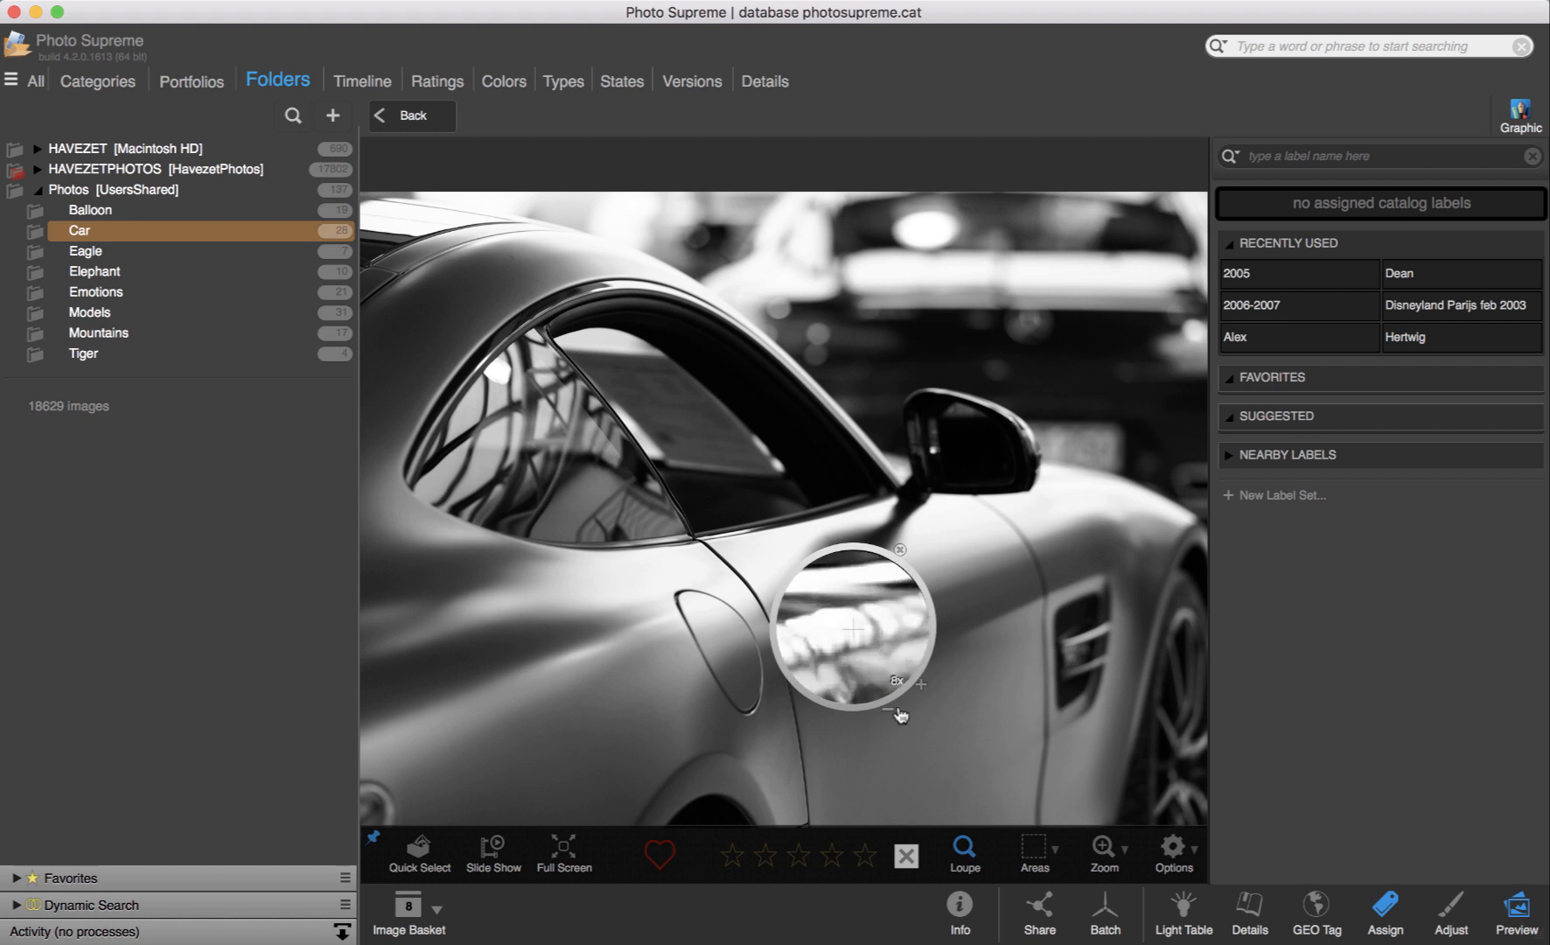
left_click(889, 714)
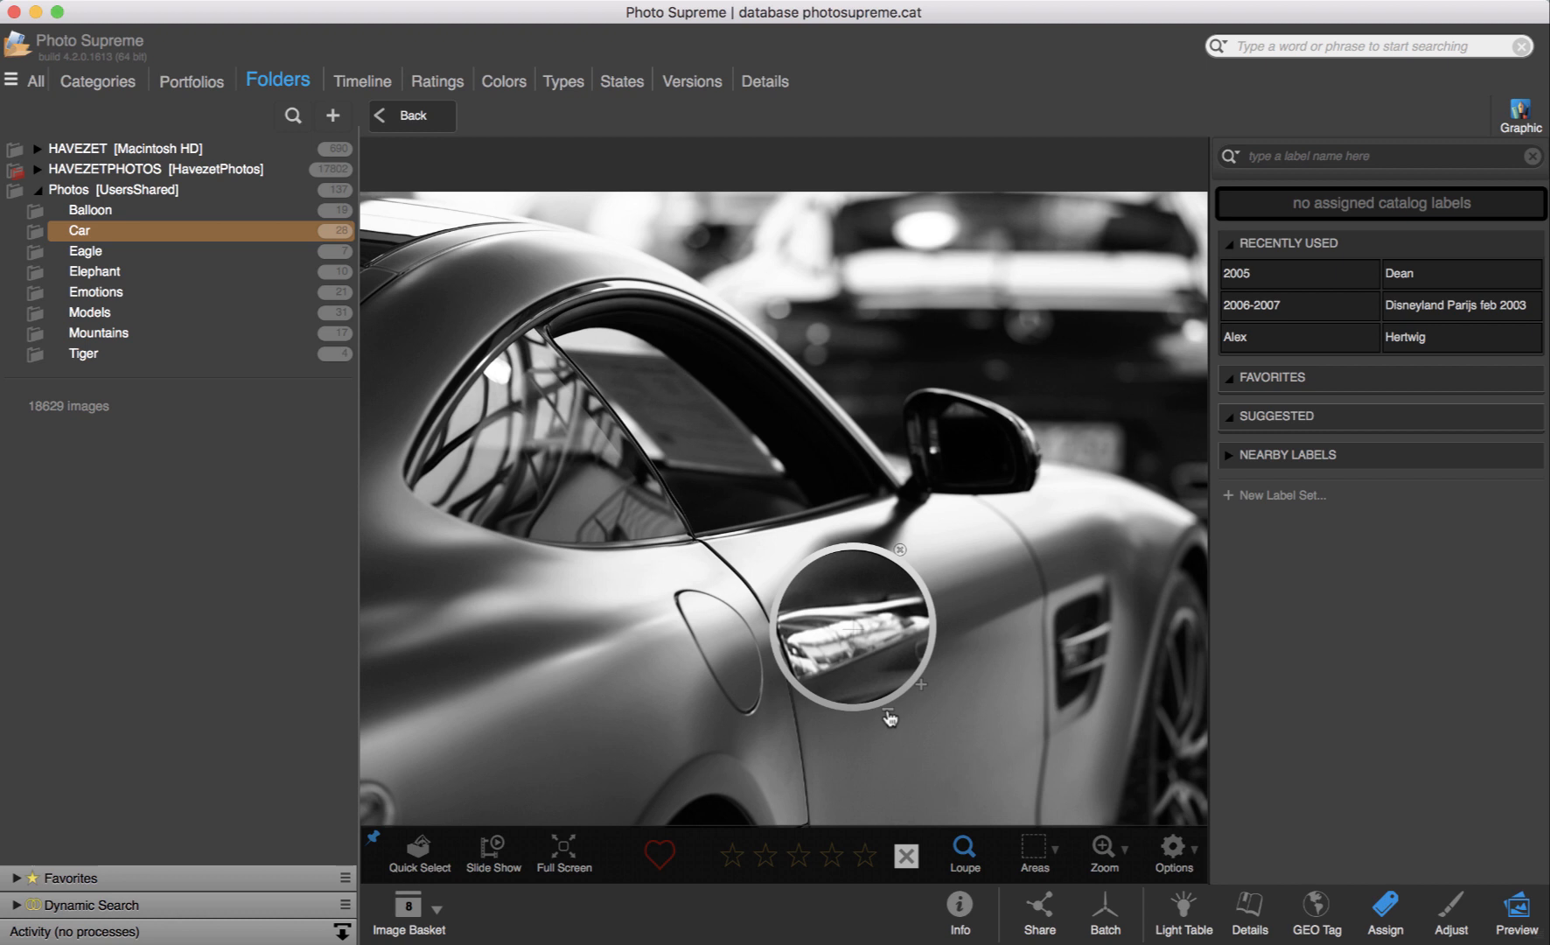
left_click(921, 687)
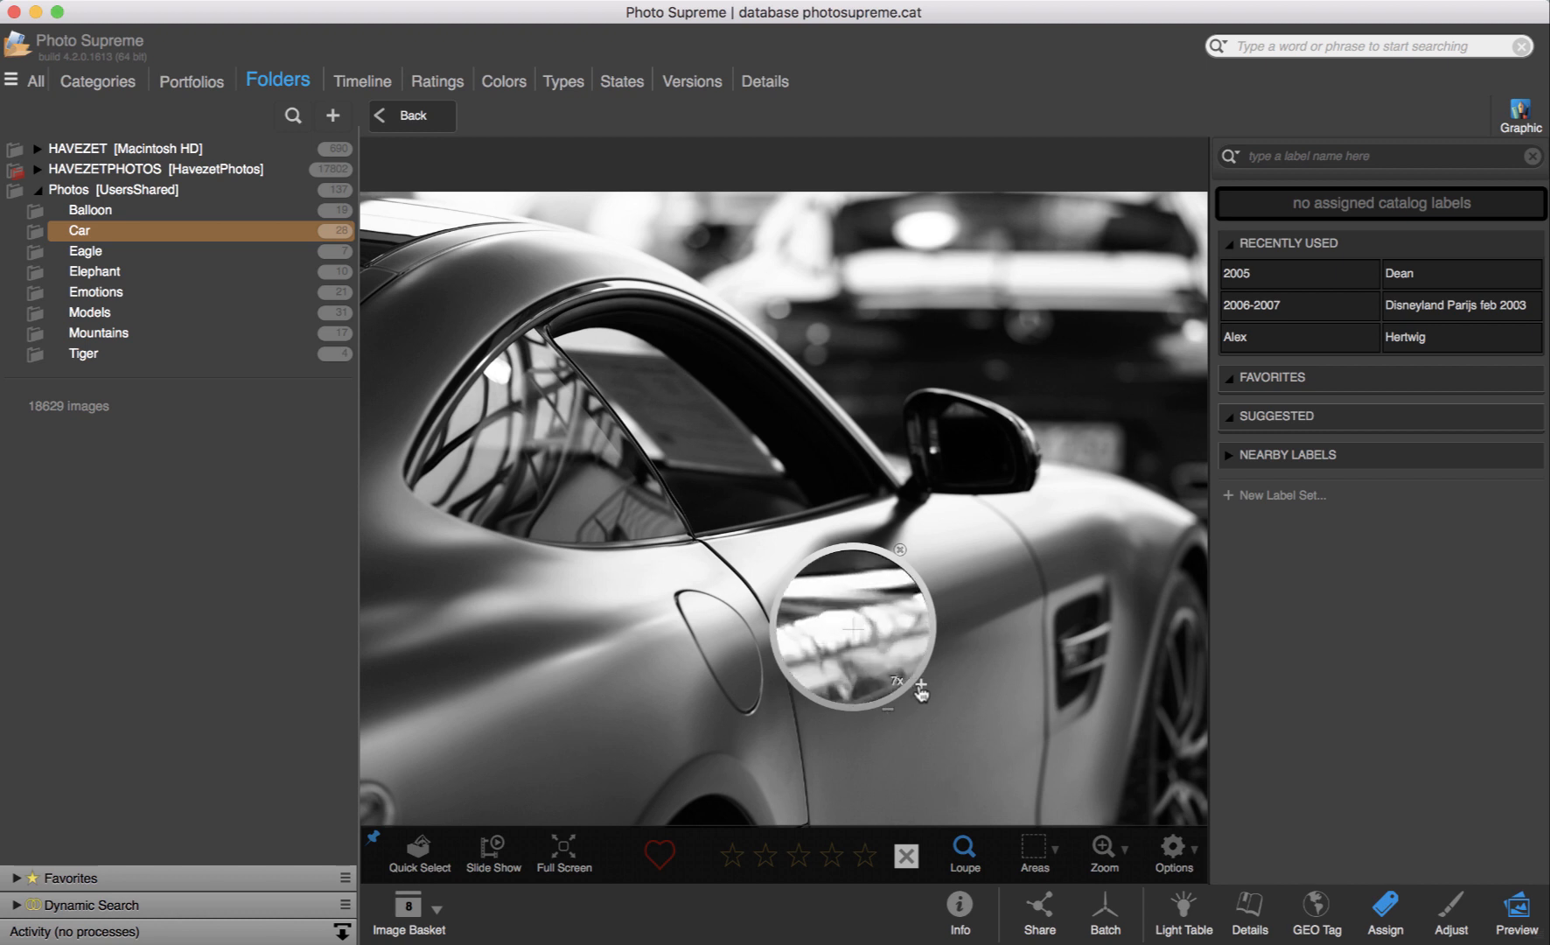
mouse_move(896, 661)
left_mouse_down()
mouse_move(1117, 679)
mouse_move(610, 289)
mouse_move(973, 296)
left_mouse_up()
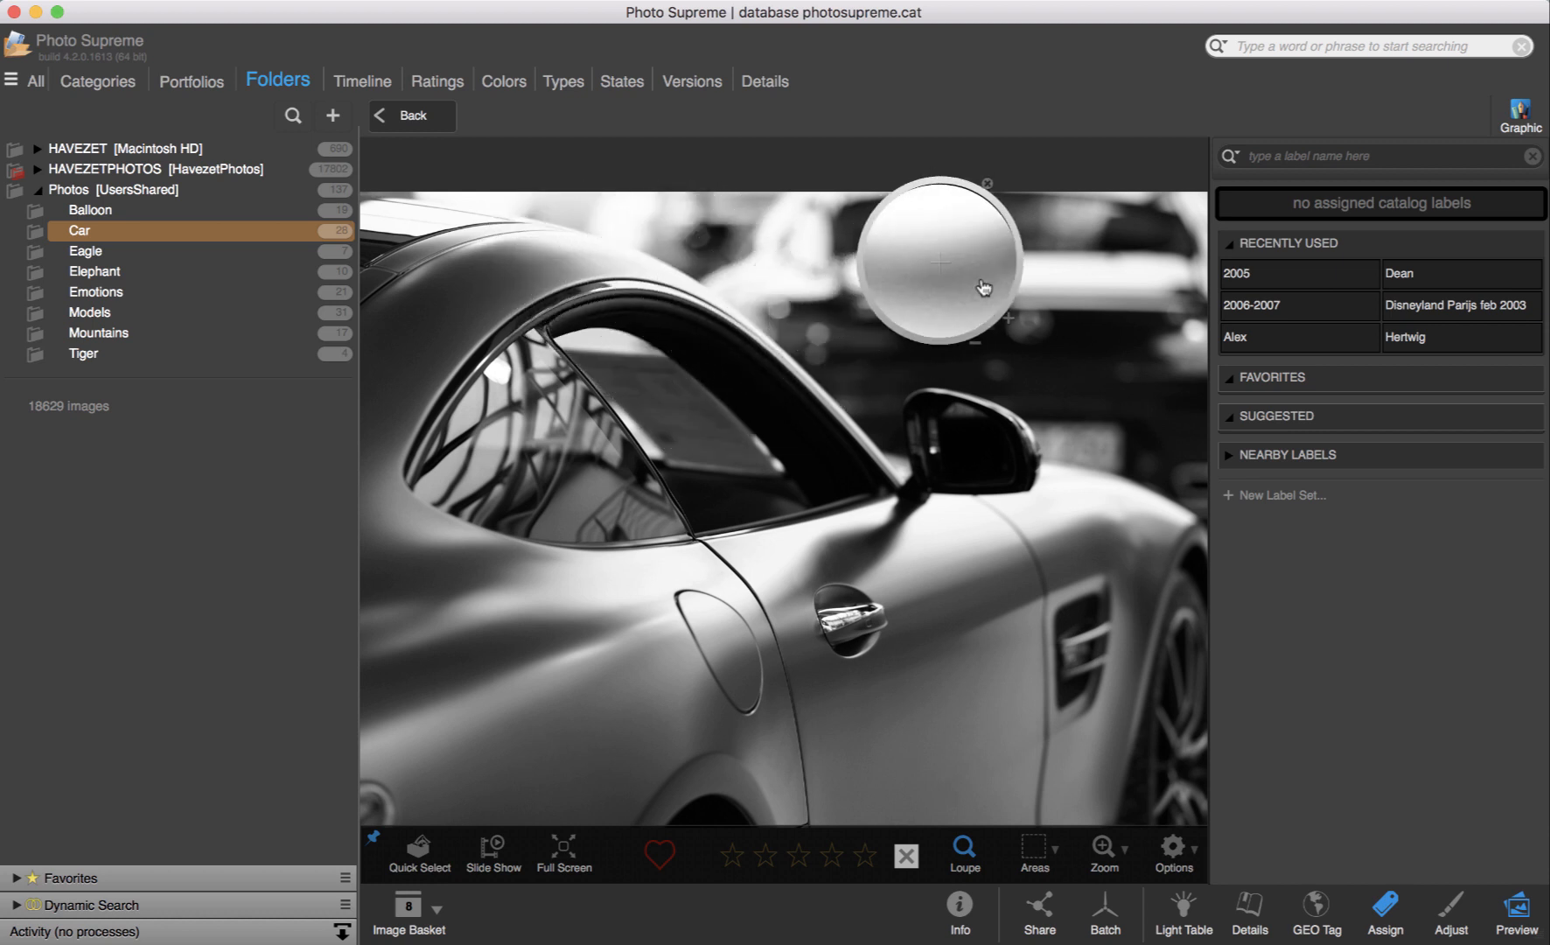
Run the Car folder slideshow through to the blue pickup truck photo.
key("Right")
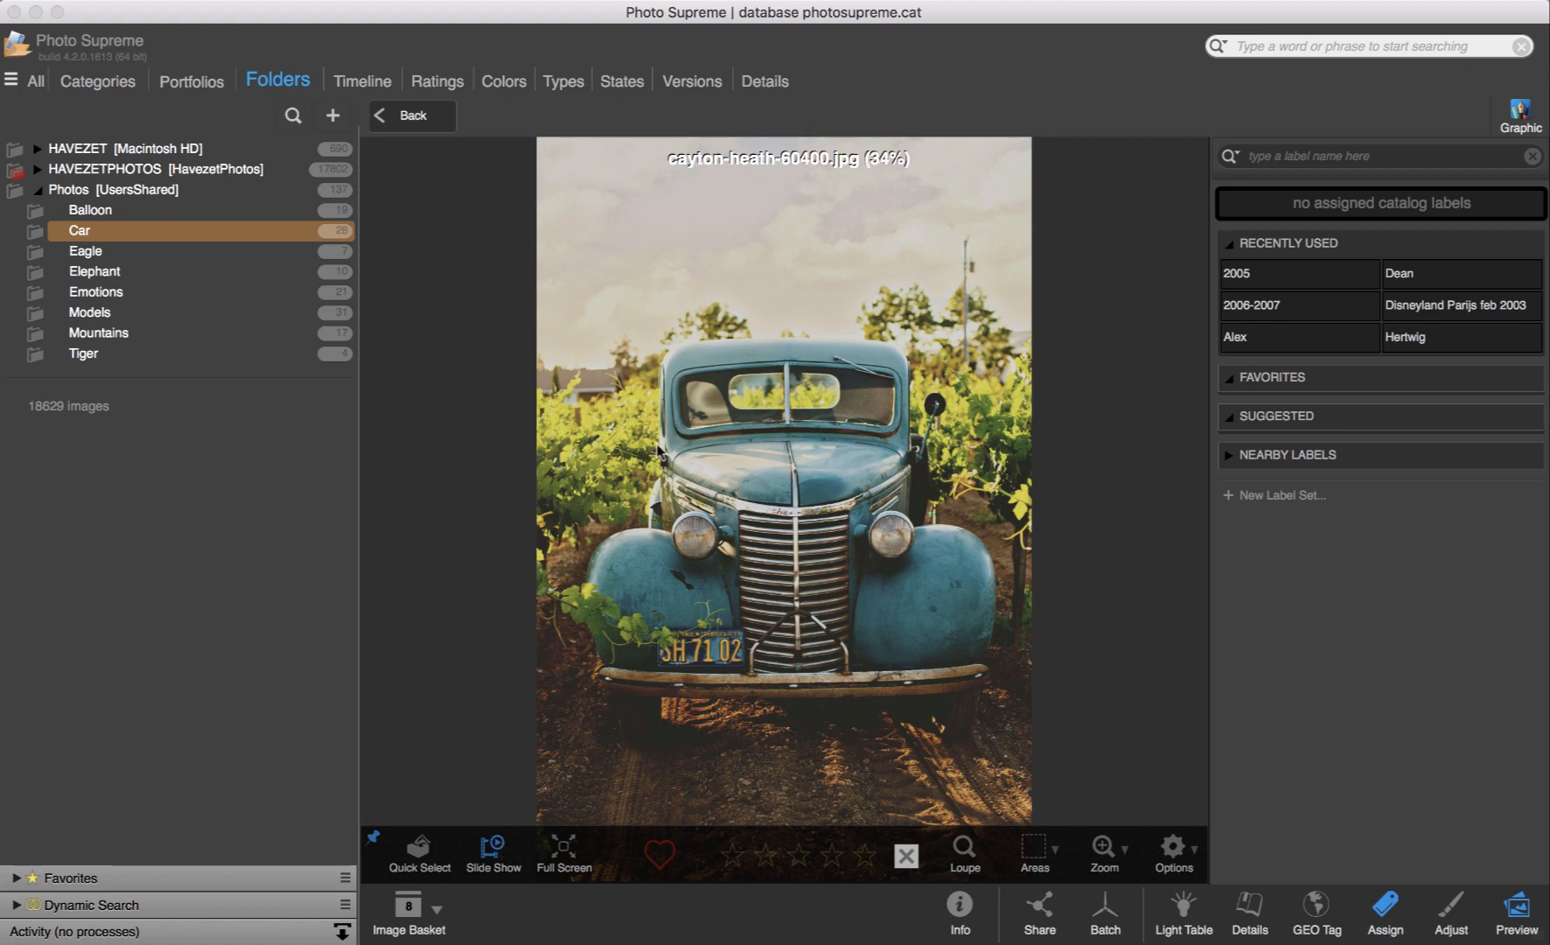
Return to the grid, quick-view the pink Cadillac, enlarge the preview window and close it.
left_click(414, 117)
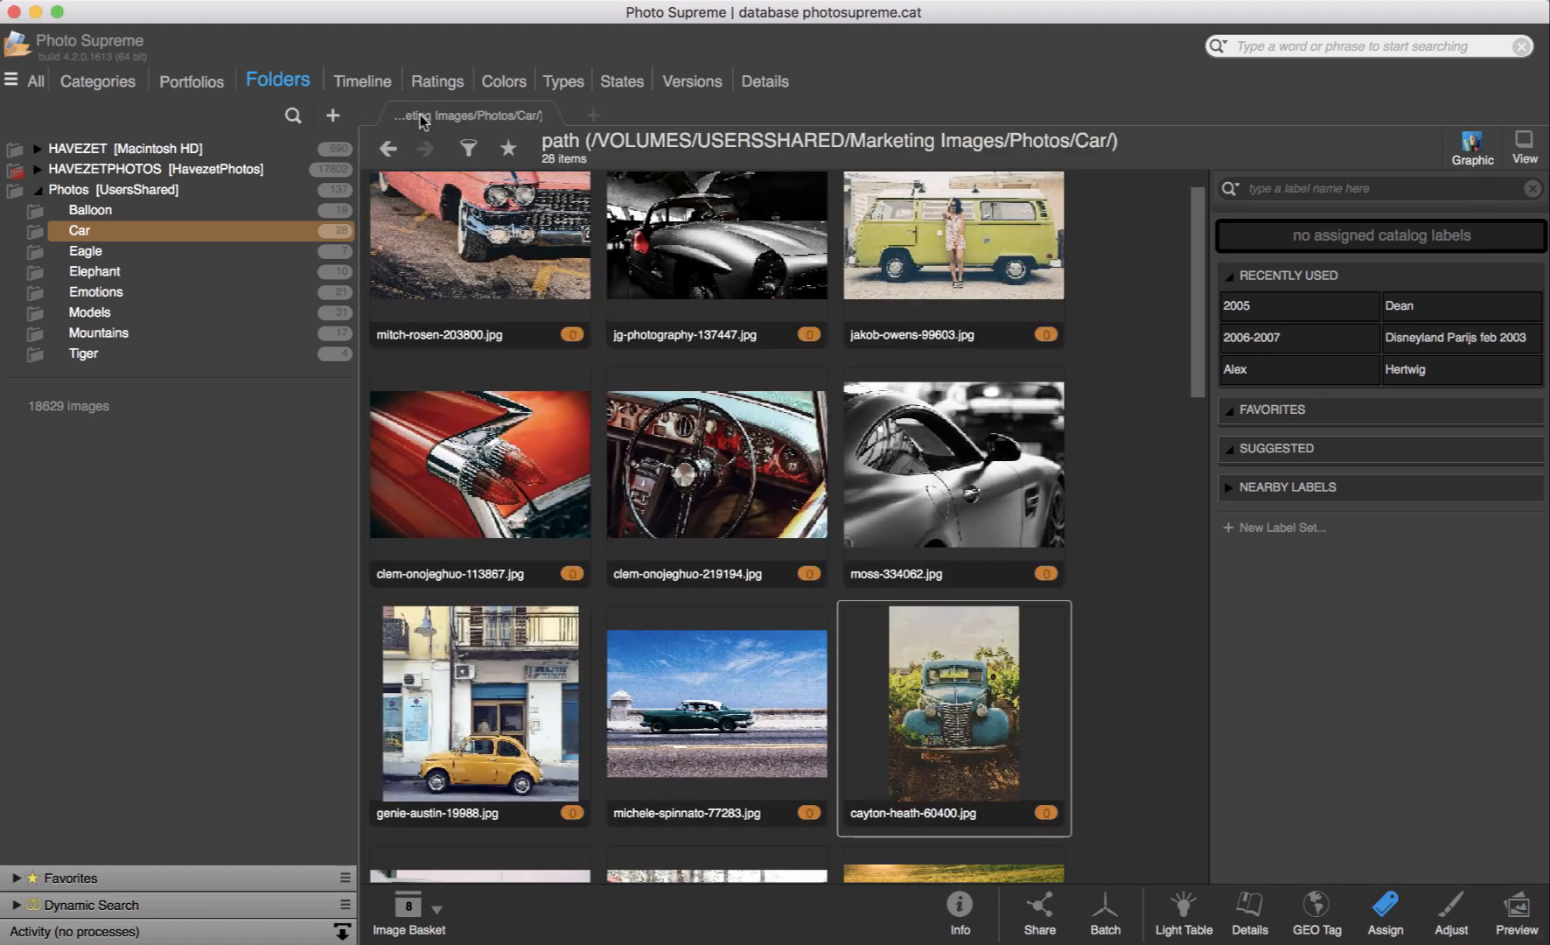
left_click(499, 251)
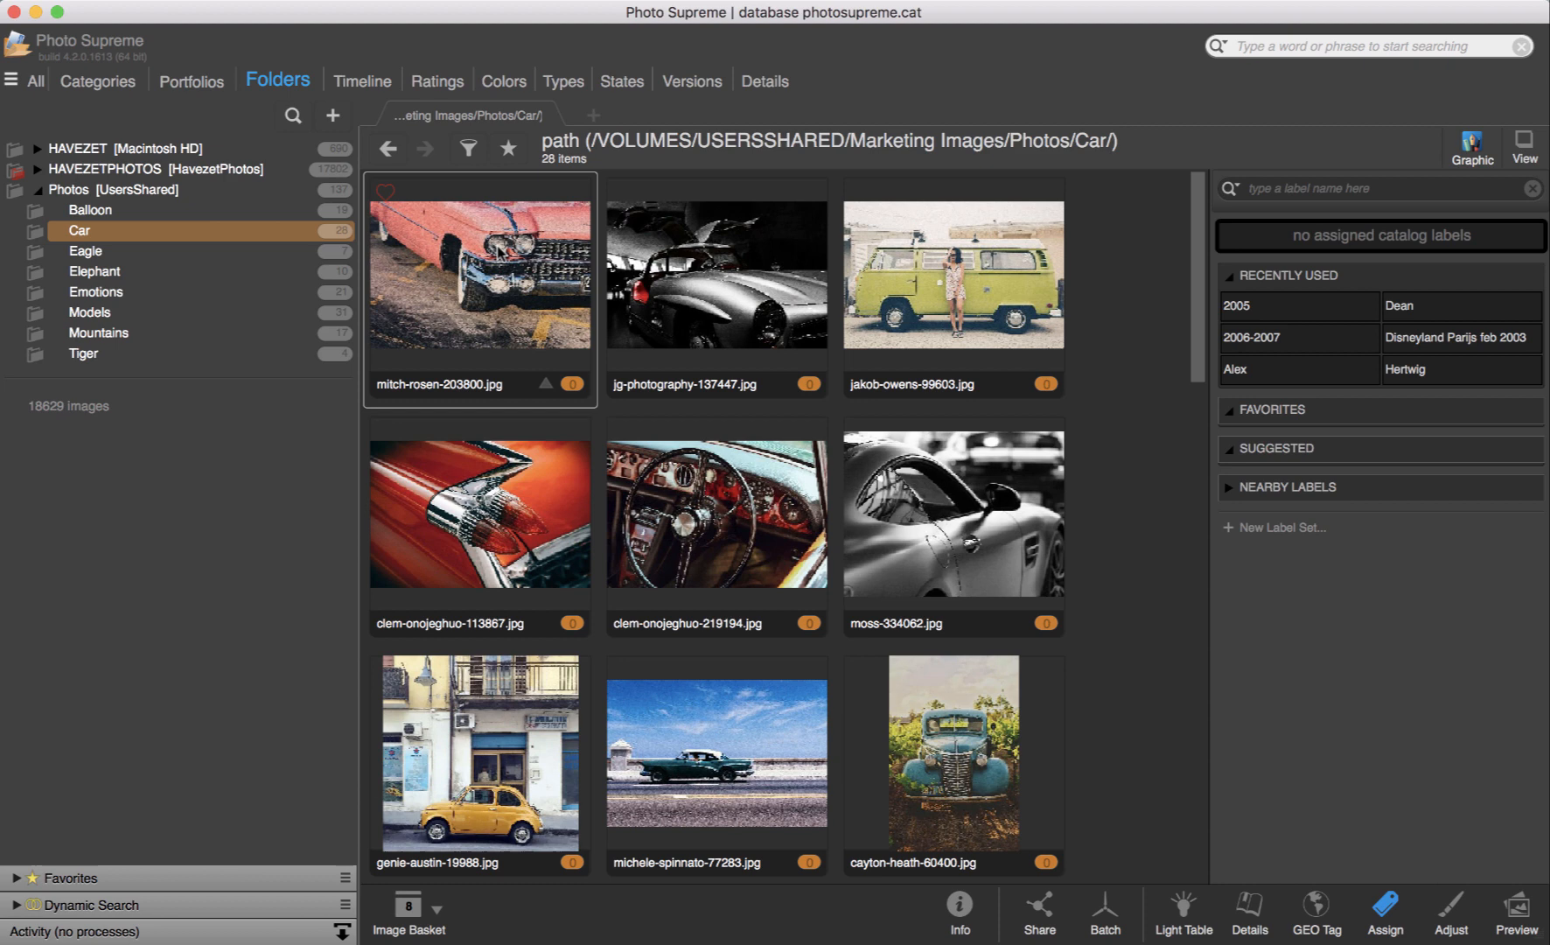
key("space")
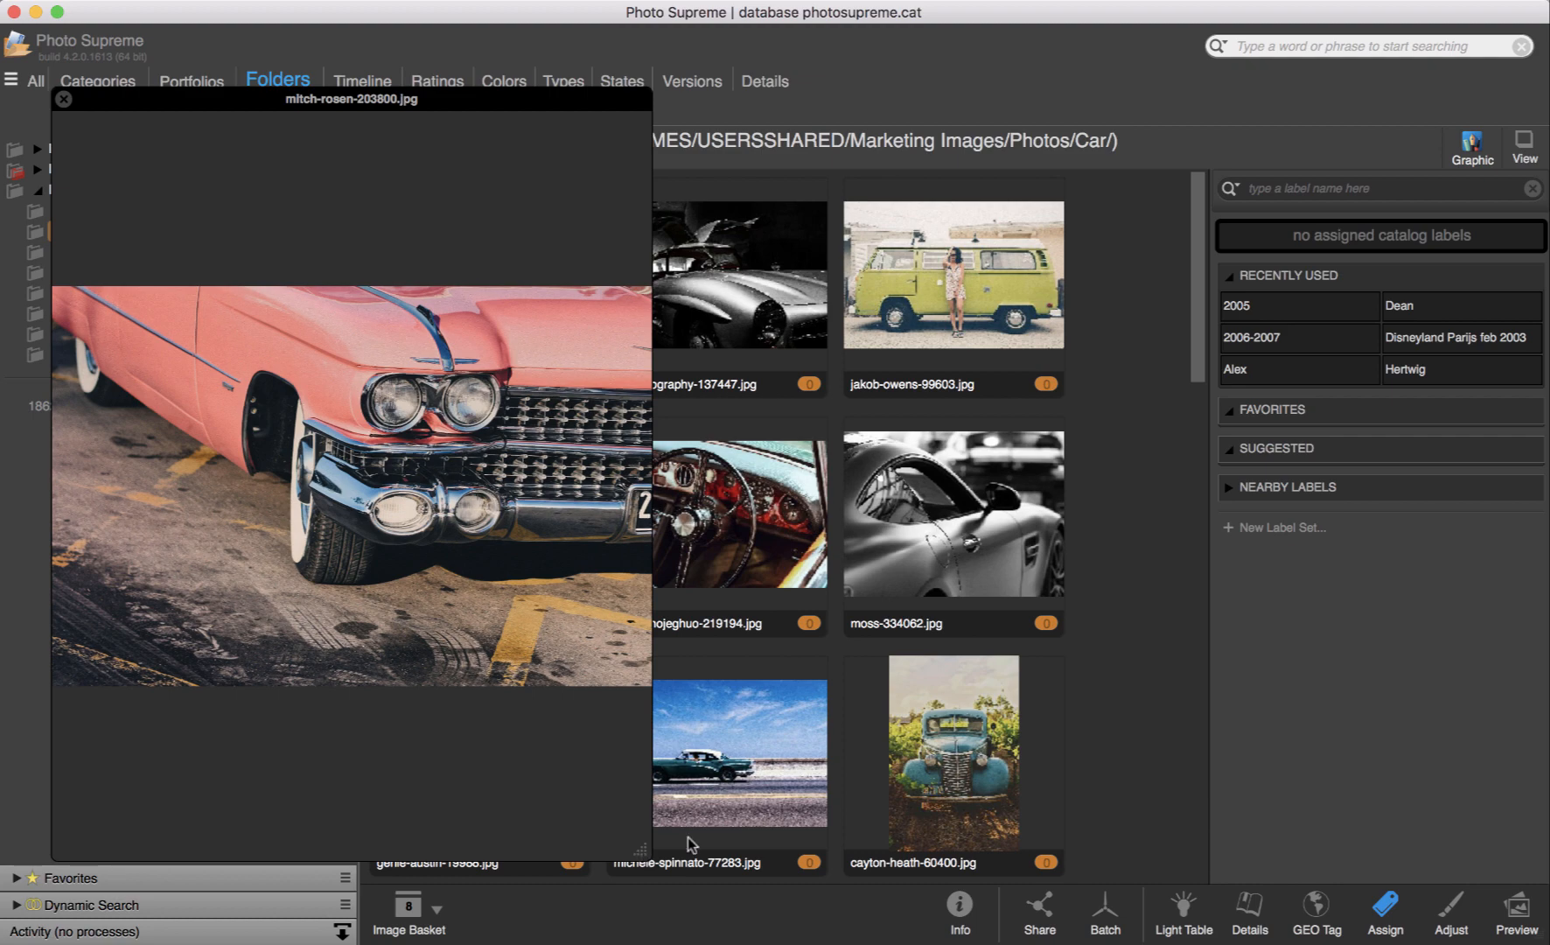
mouse_move(688, 844)
left_mouse_down()
mouse_move(917, 800)
mouse_move(907, 852)
left_mouse_up()
key("space")
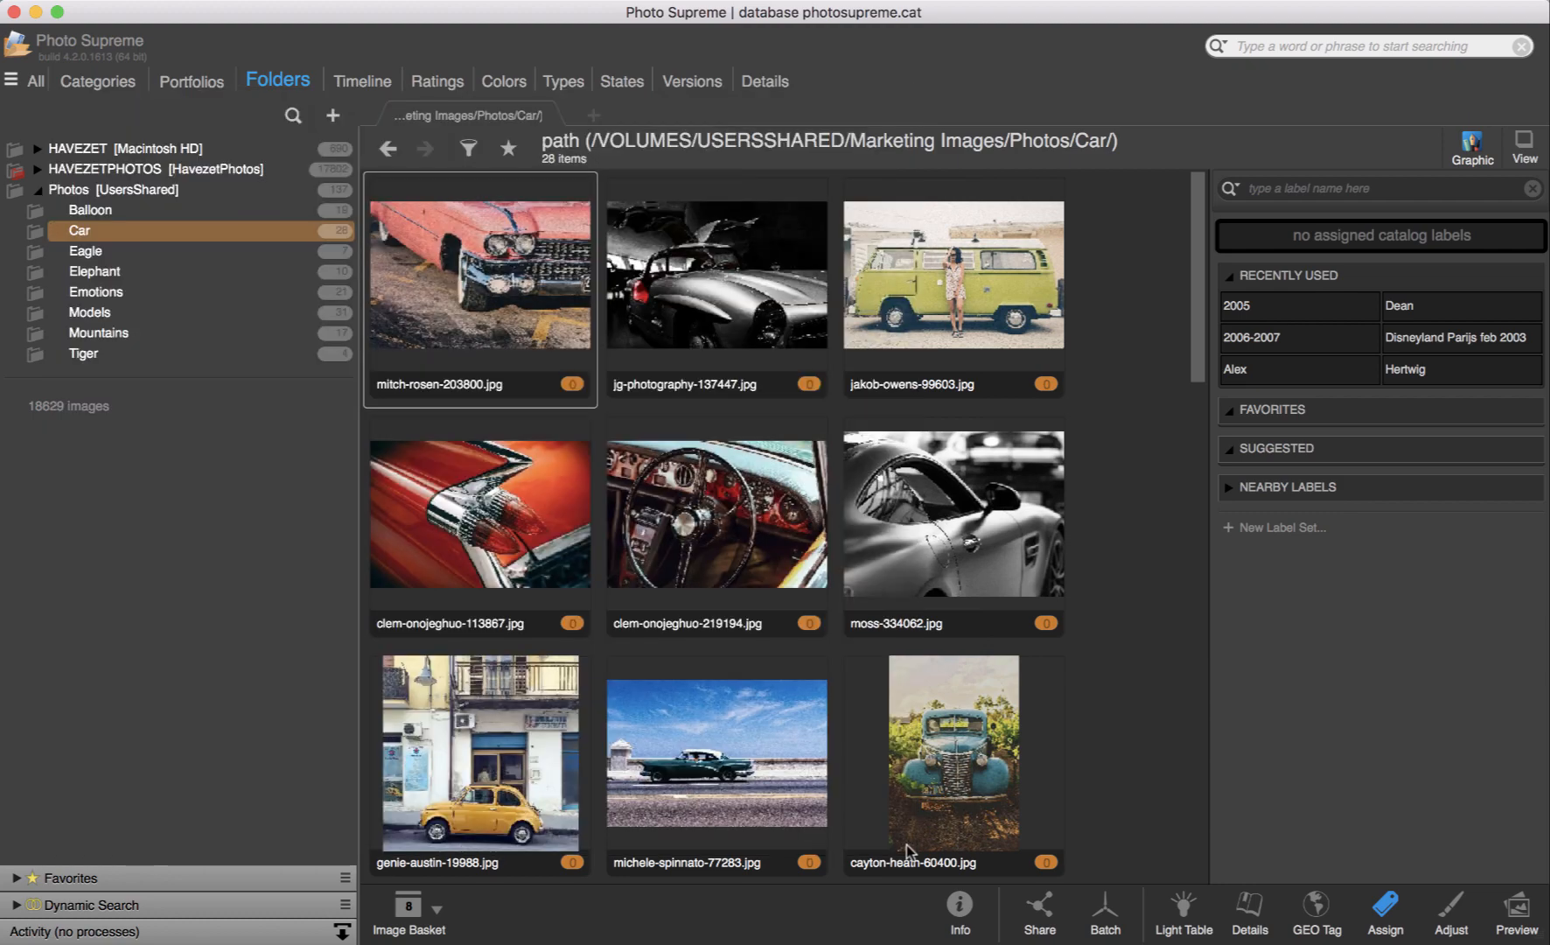
Open and close Quick View on the silver gullwing, green van and red tail-fin photos.
key("space")
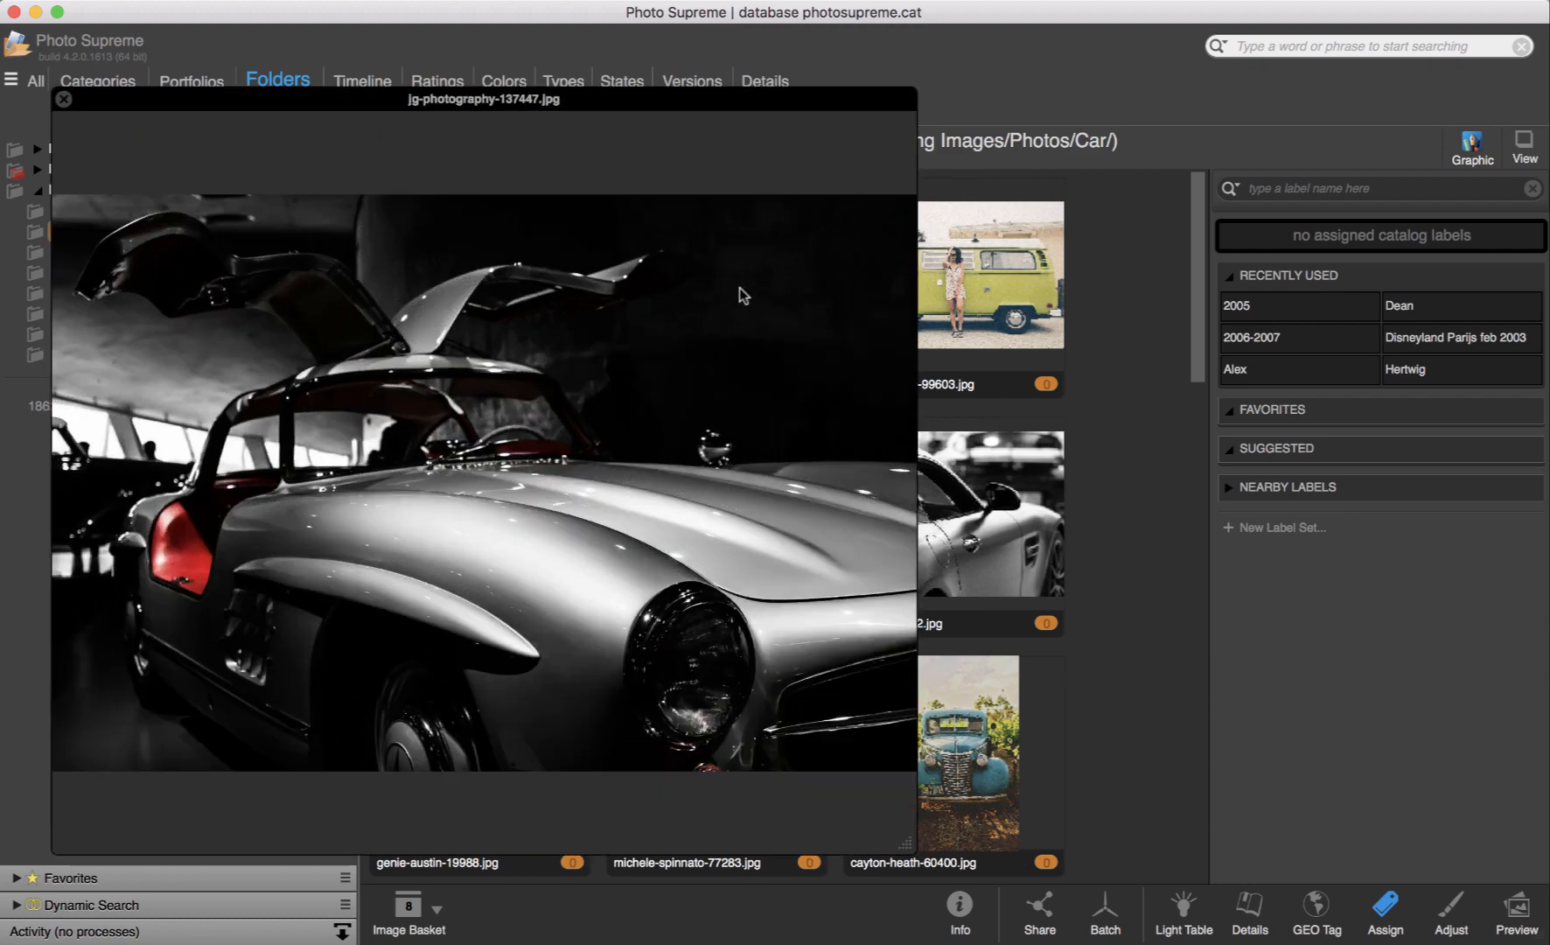
key("space")
left_click(923, 301)
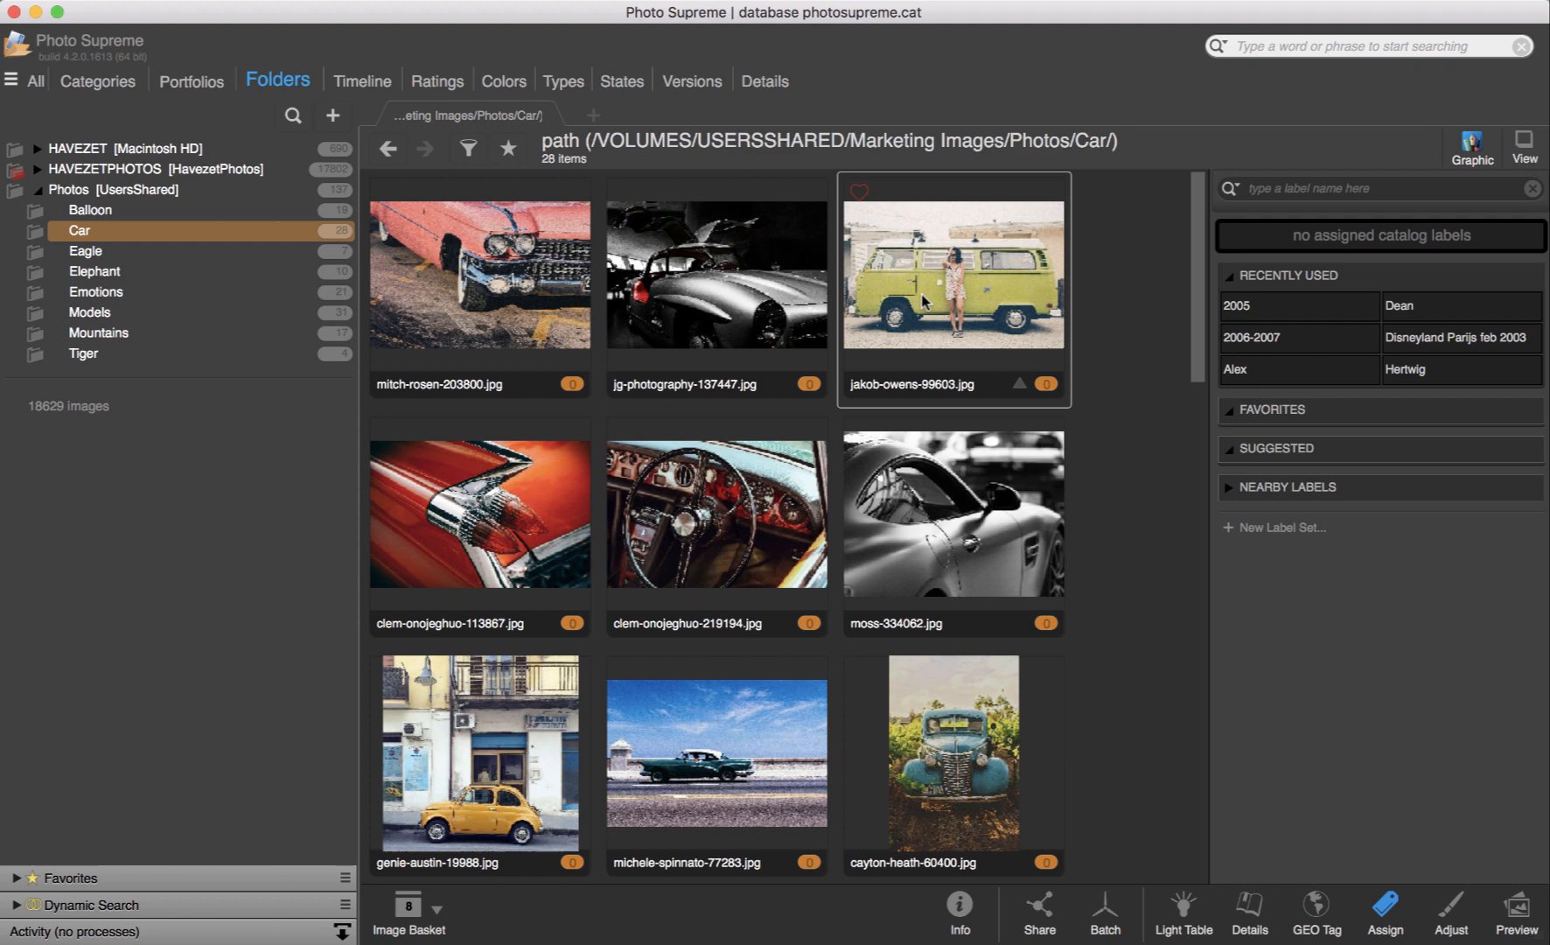
key("space")
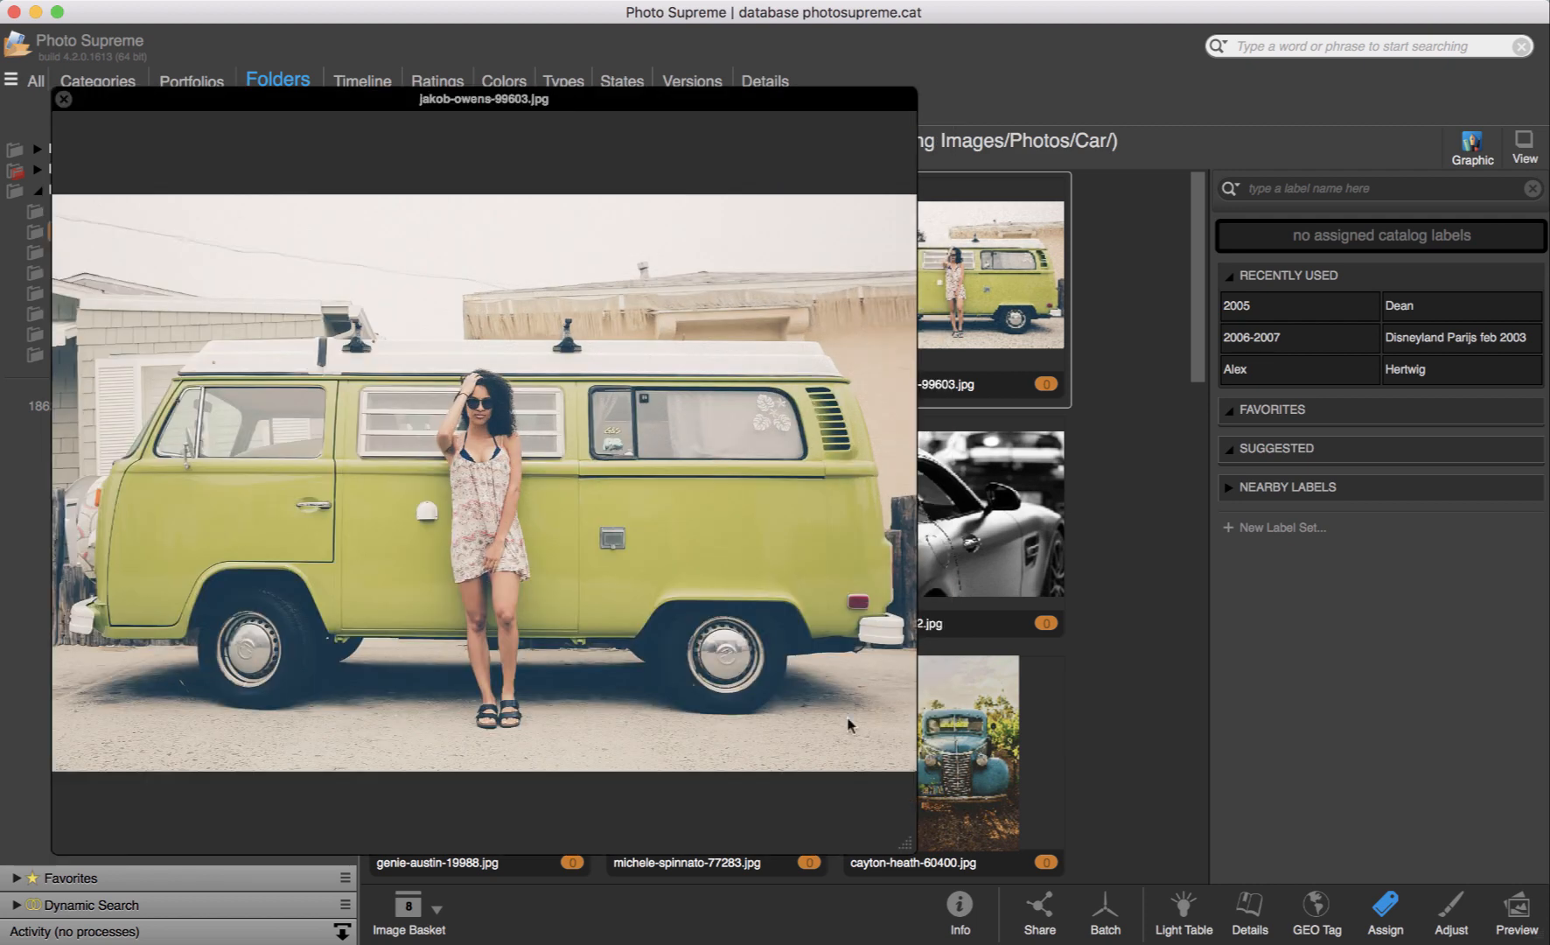
key("space")
left_click(470, 524)
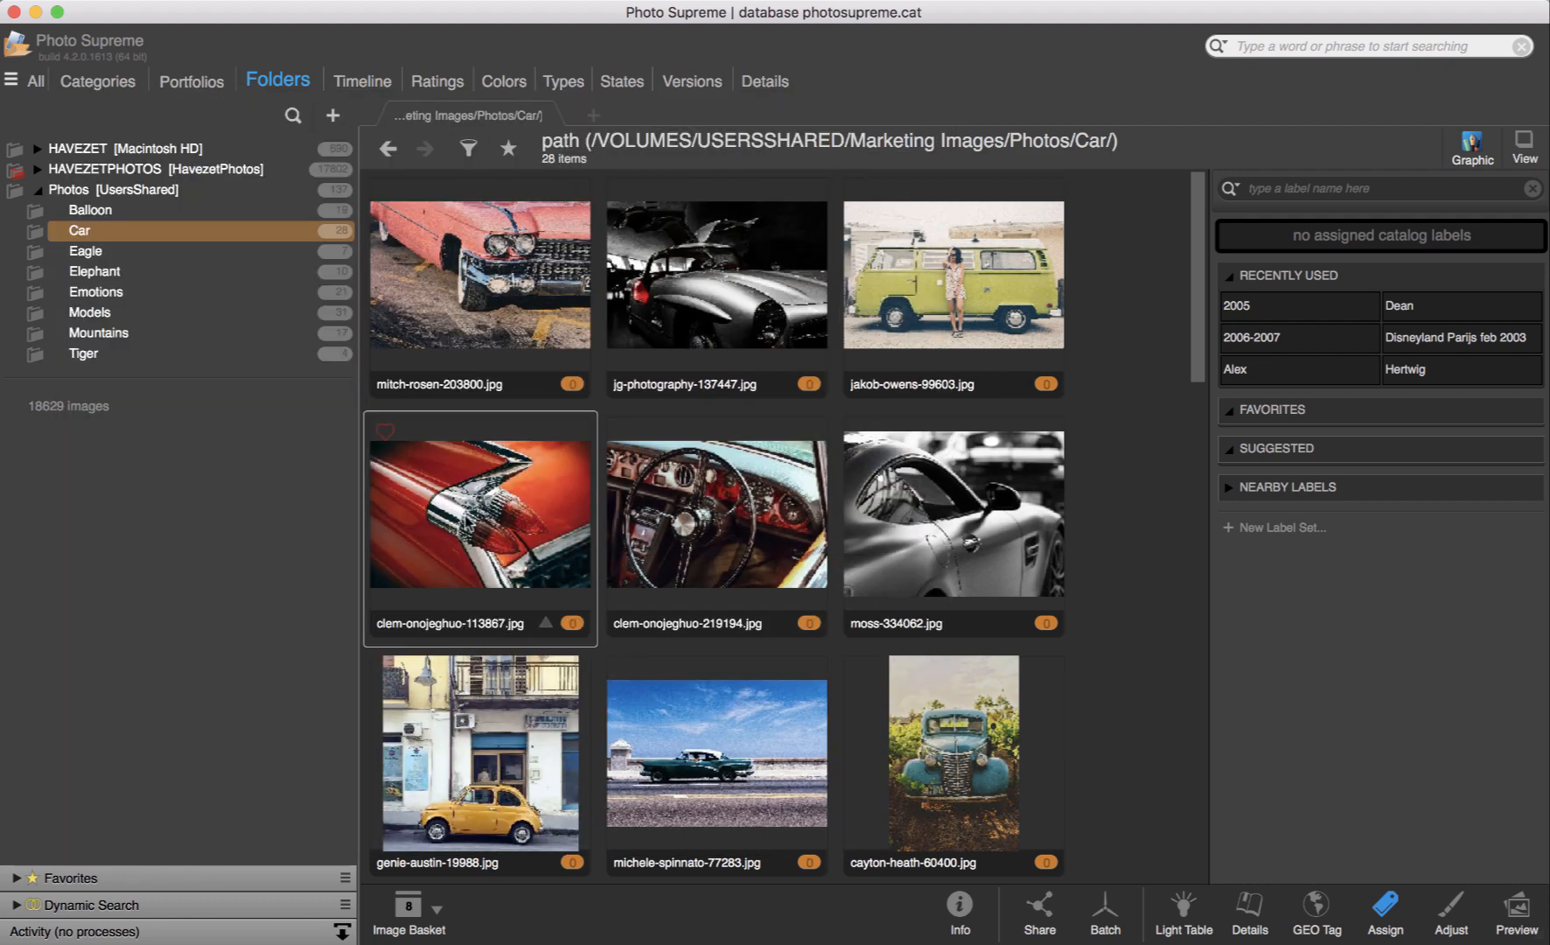
key("space")
key("space")
left_click(494, 290)
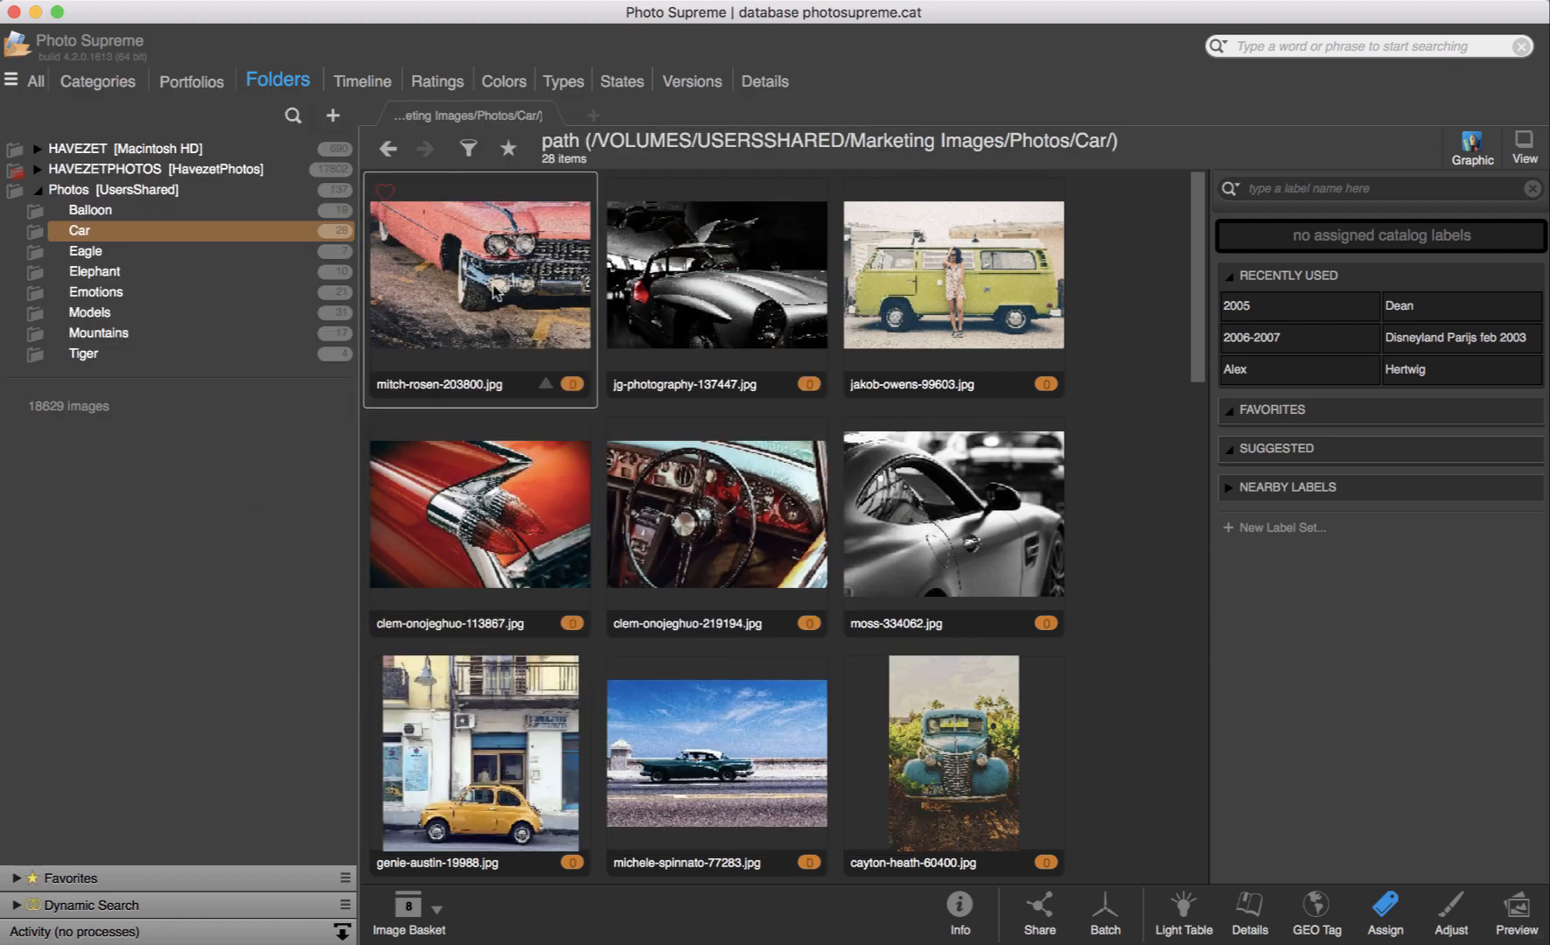